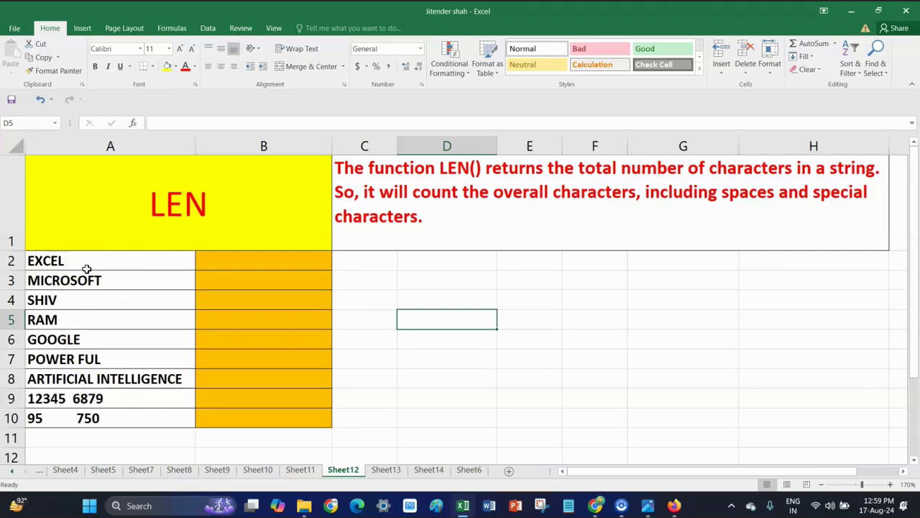
Enter =LEN(A2) in B2 so it counts the 5 characters of EXCEL
left_click(99, 422)
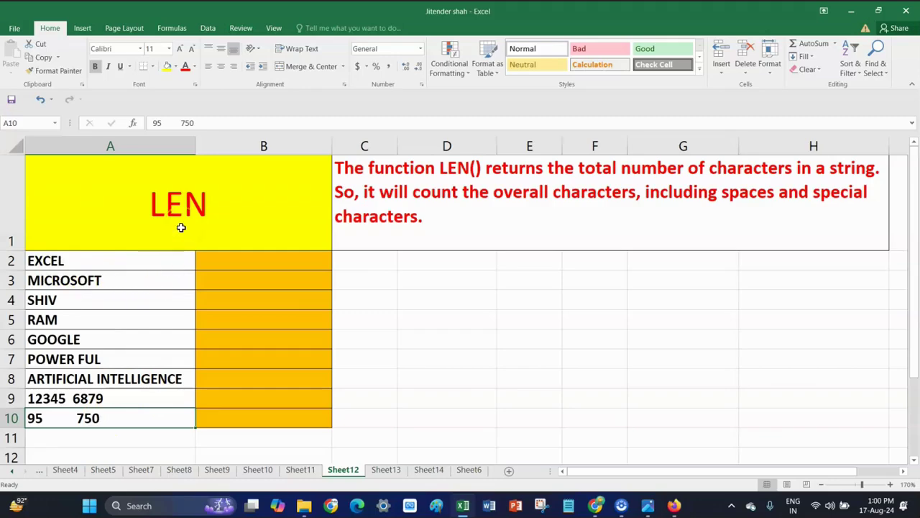
left_click(247, 265)
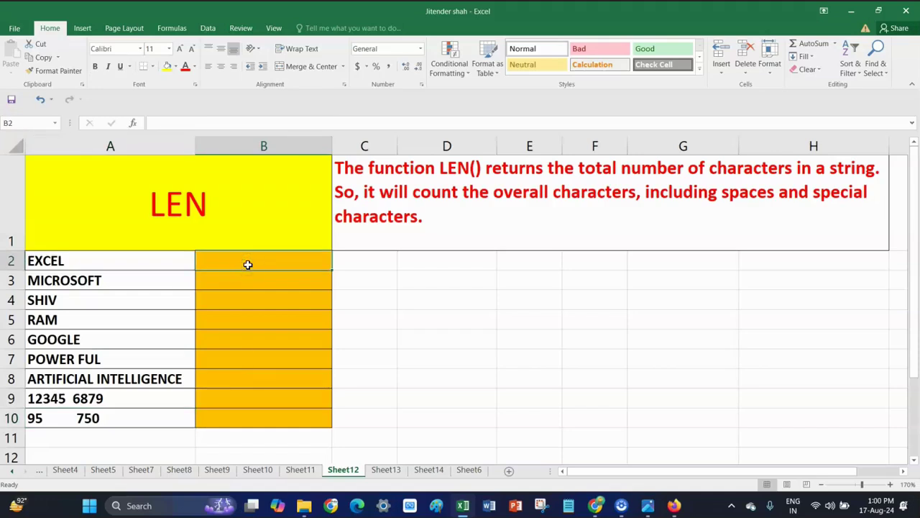
type("=")
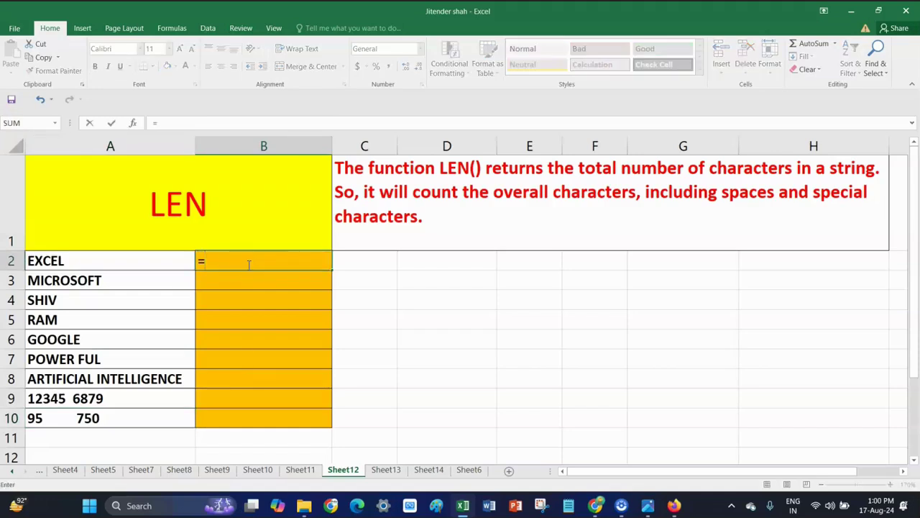
type("L")
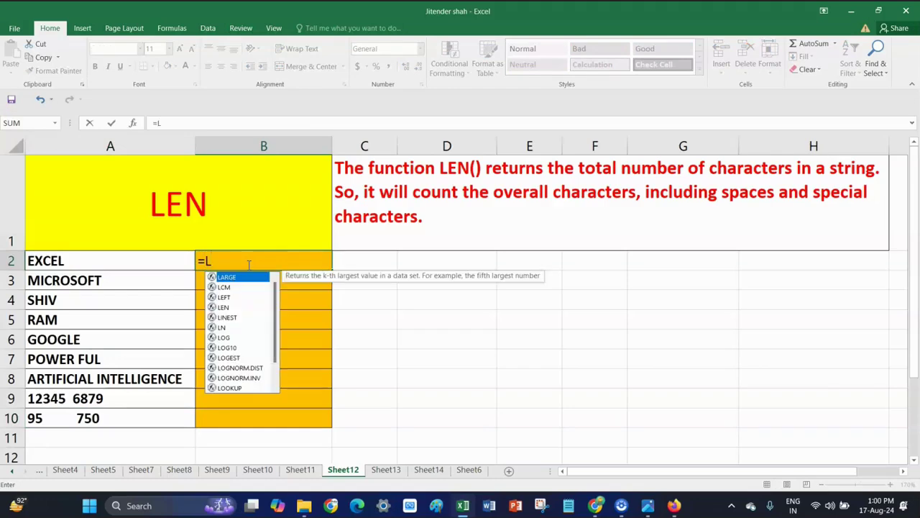
type("E")
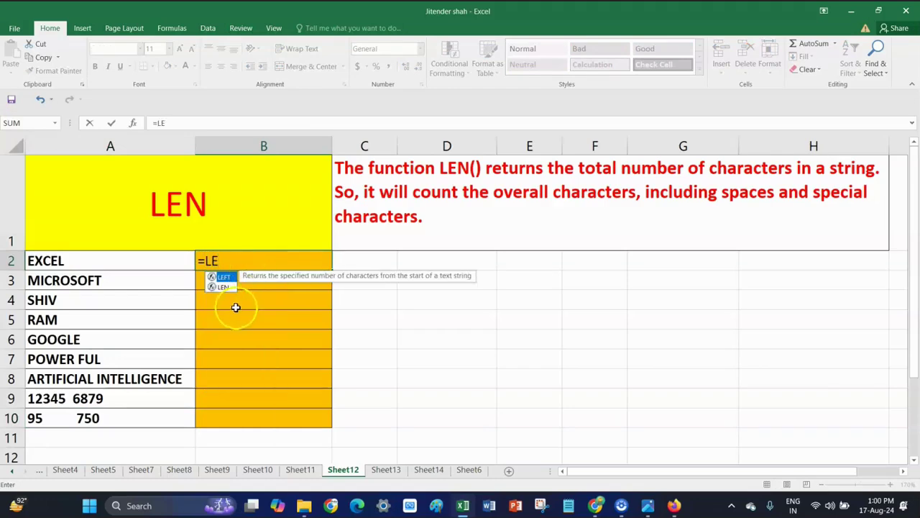
double_click(224, 286)
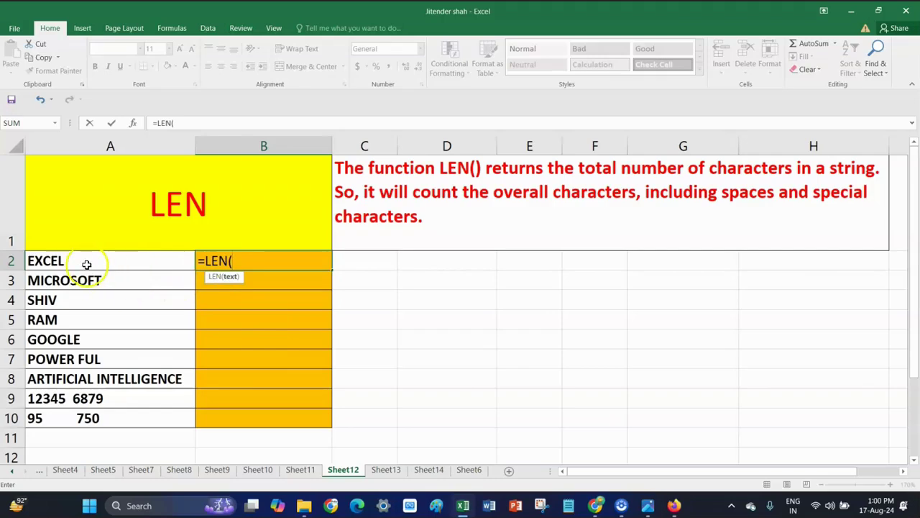
left_click(85, 264)
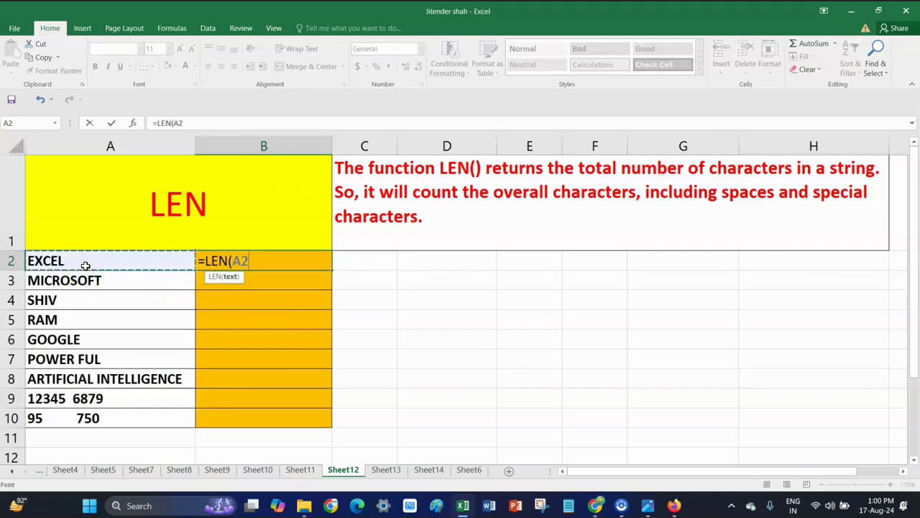
type(")")
key("Return")
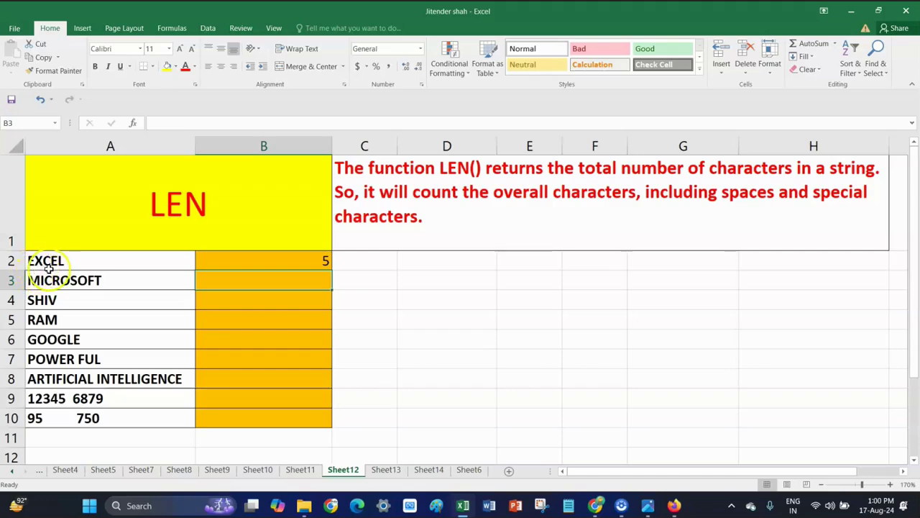
Add a trailing space after EXCEL in A2 so B2's count becomes 6
left_click(65, 262)
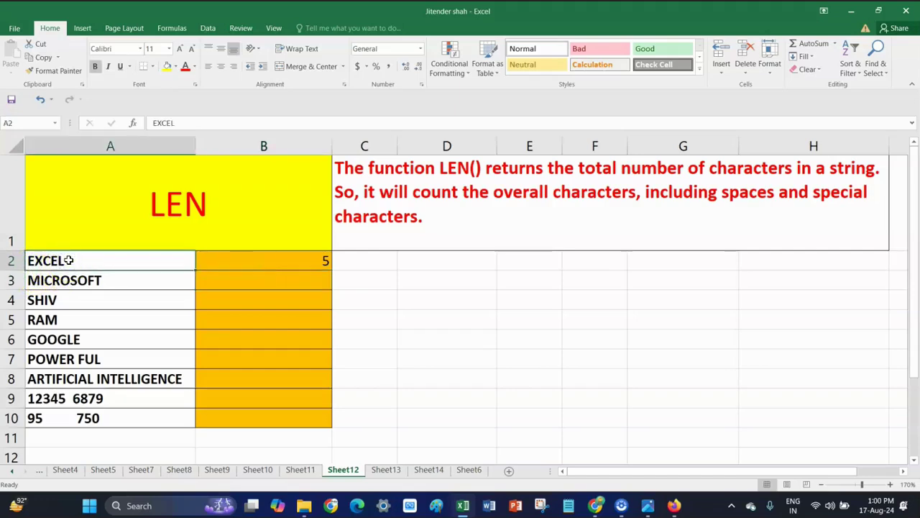
double_click(67, 261)
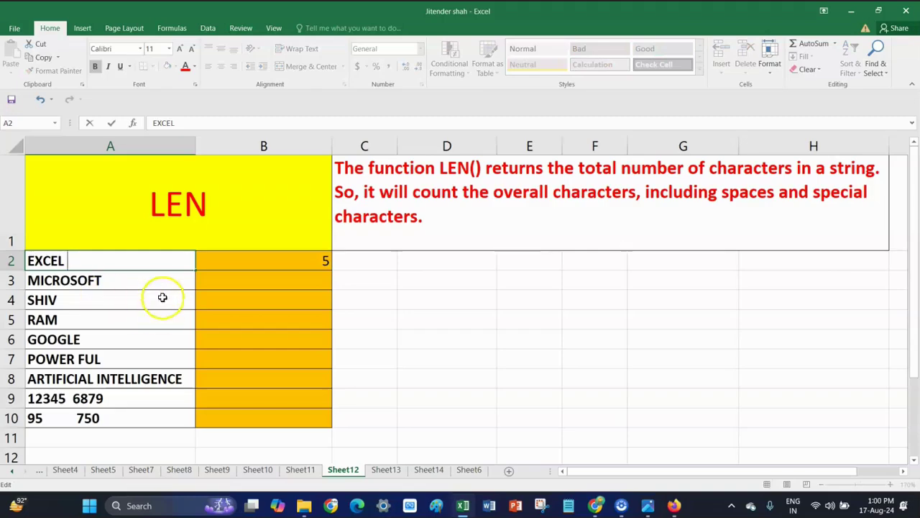
left_click(243, 273)
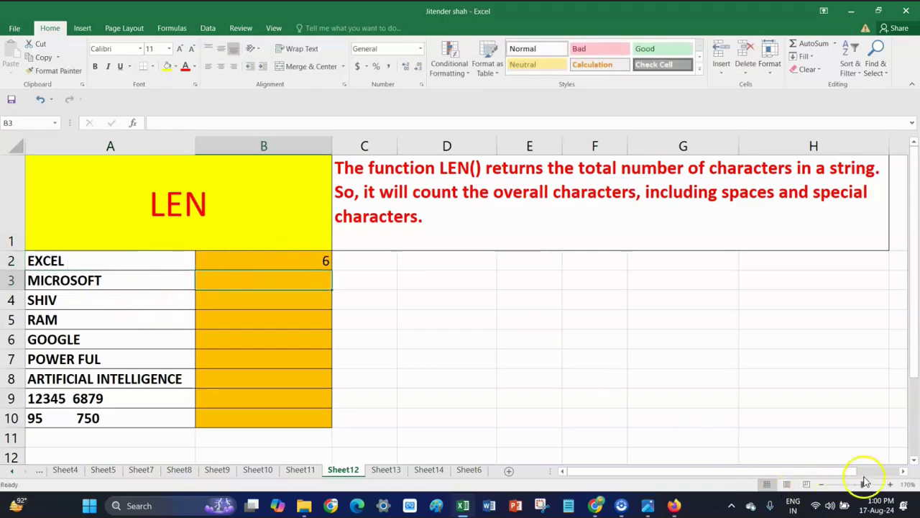
Adjust the sheet zoom and recheck B2's formula, ending with B8 selected
left_click_drag(868, 485, 873, 485)
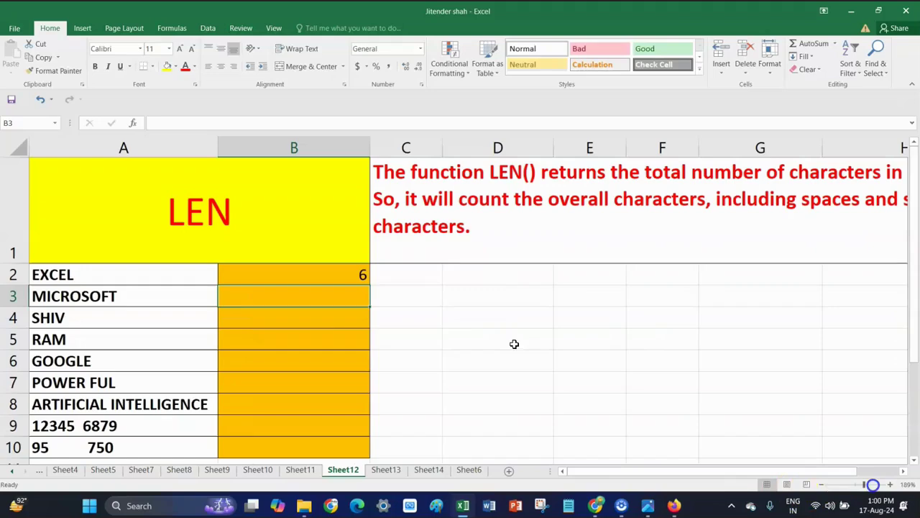
left_click(331, 268)
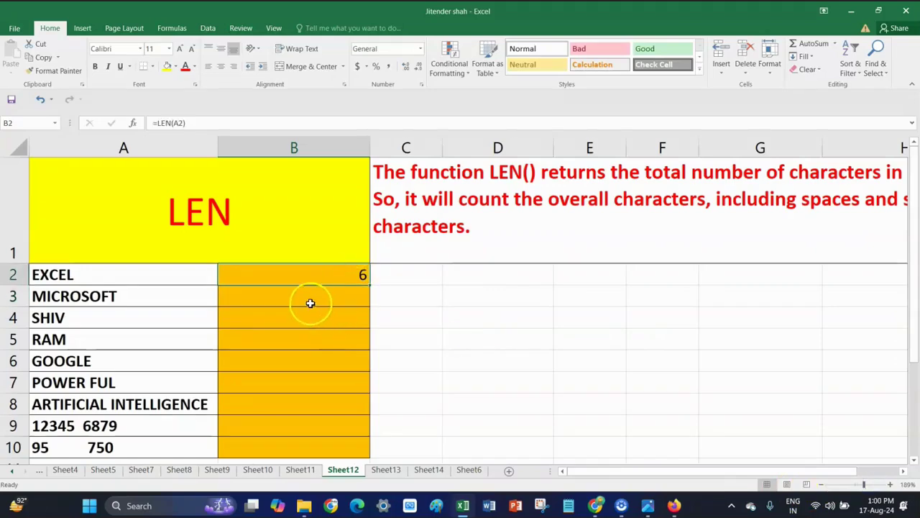
left_click(310, 302)
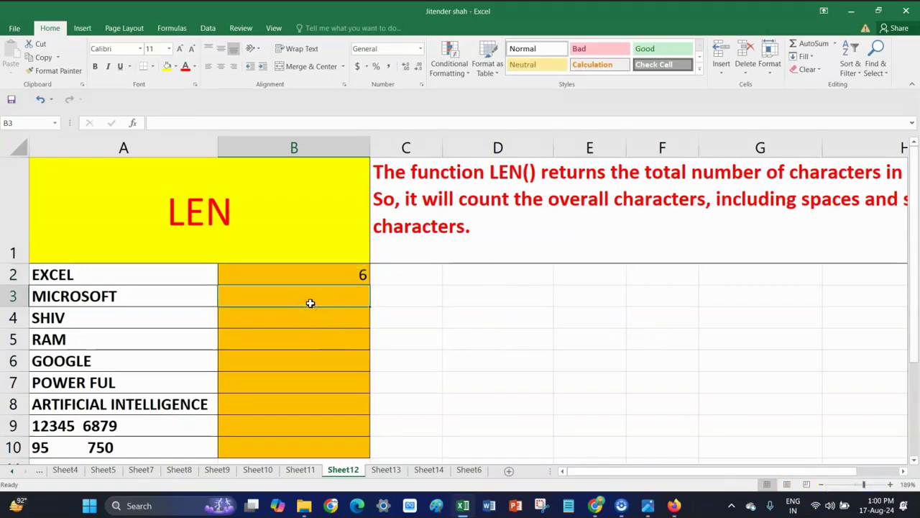
scroll(310, 303, "down", 1)
scroll(308, 302, "up", 1)
left_click(750, 497)
left_click(821, 484)
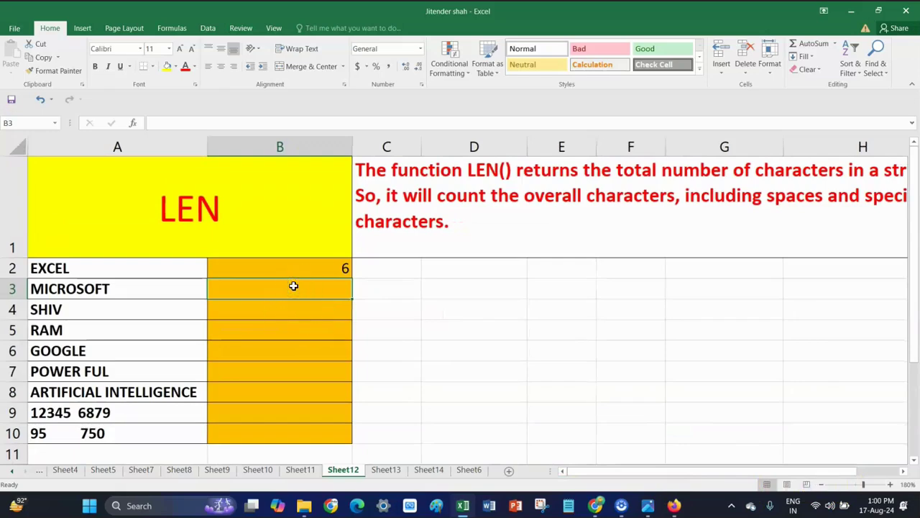
left_click(267, 391)
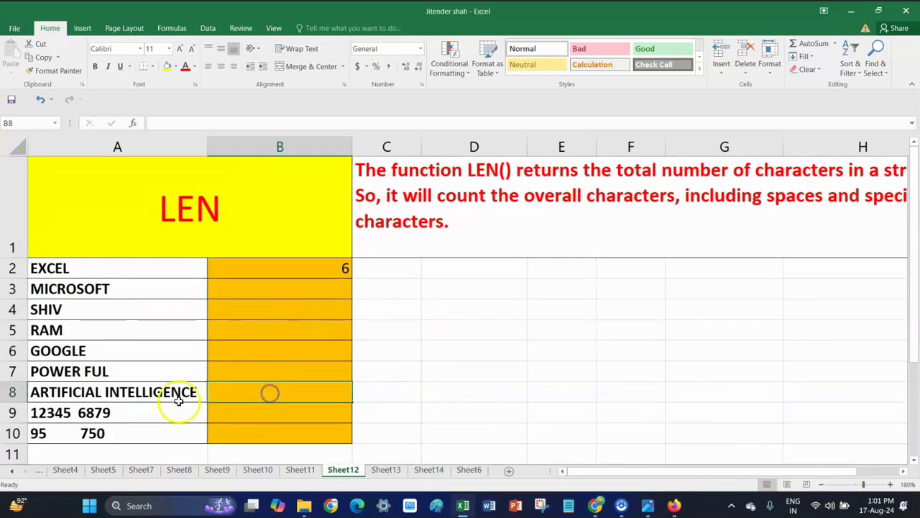
Enter =LEN(A10) in B10, returning 15 for the 95 750 entry
left_click(264, 434)
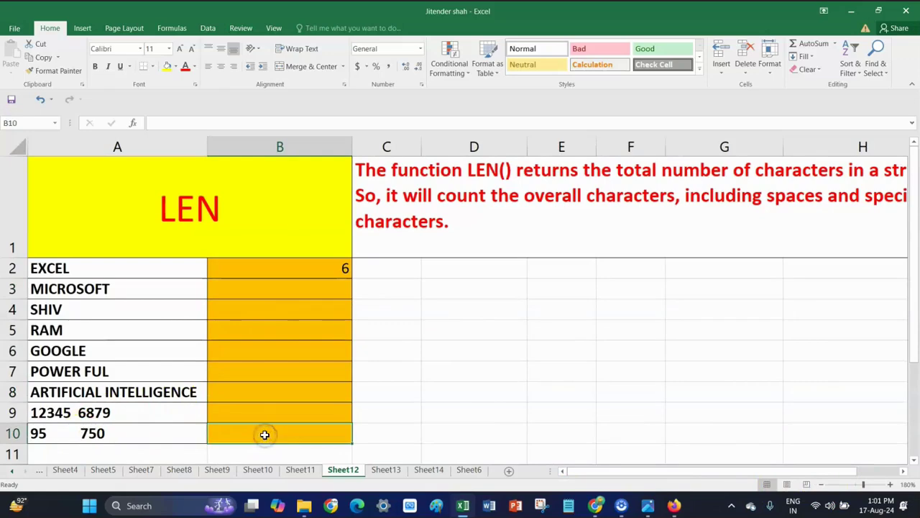
type("=")
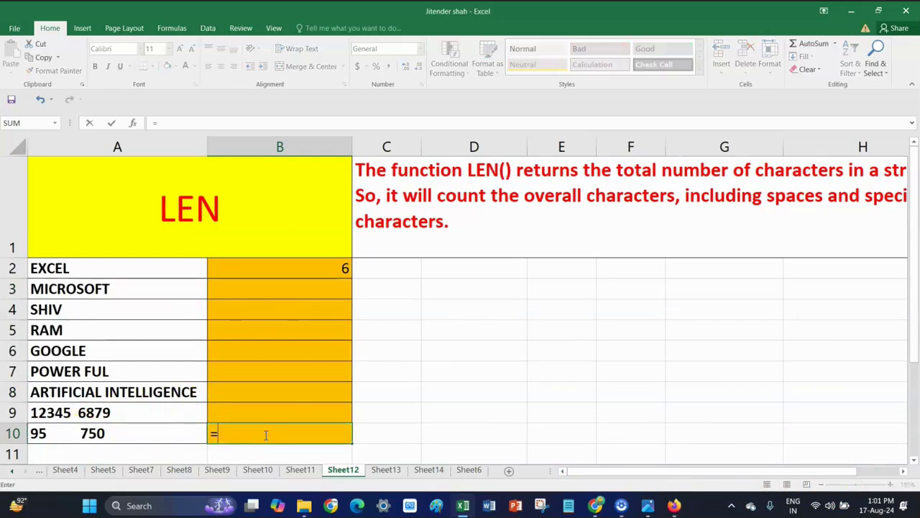
type("LEN")
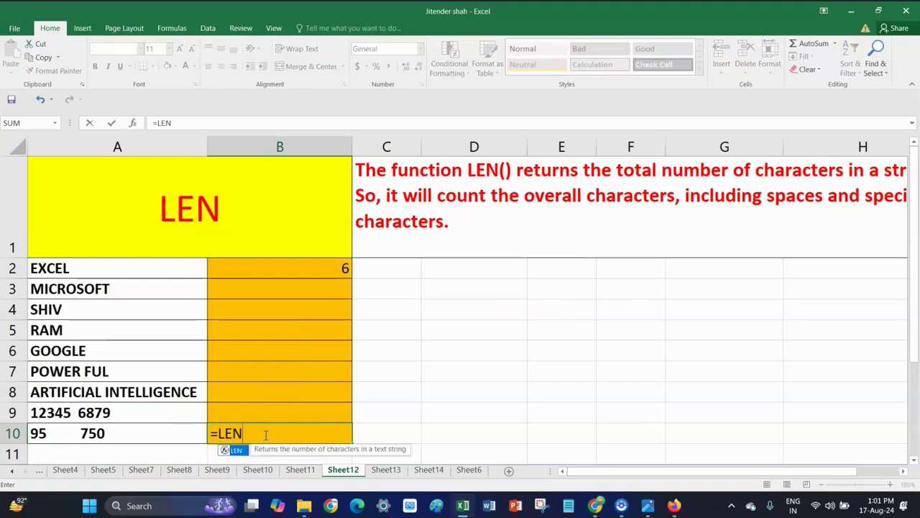
type("(")
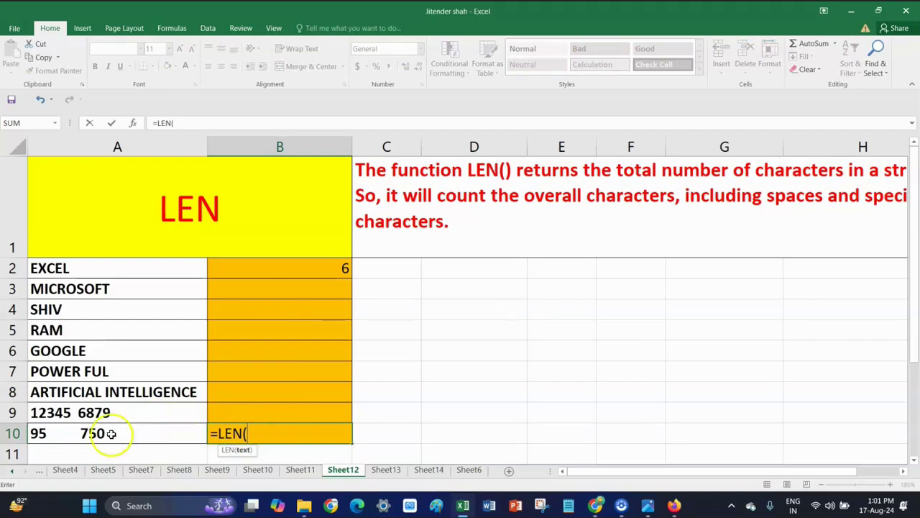
left_click(127, 433)
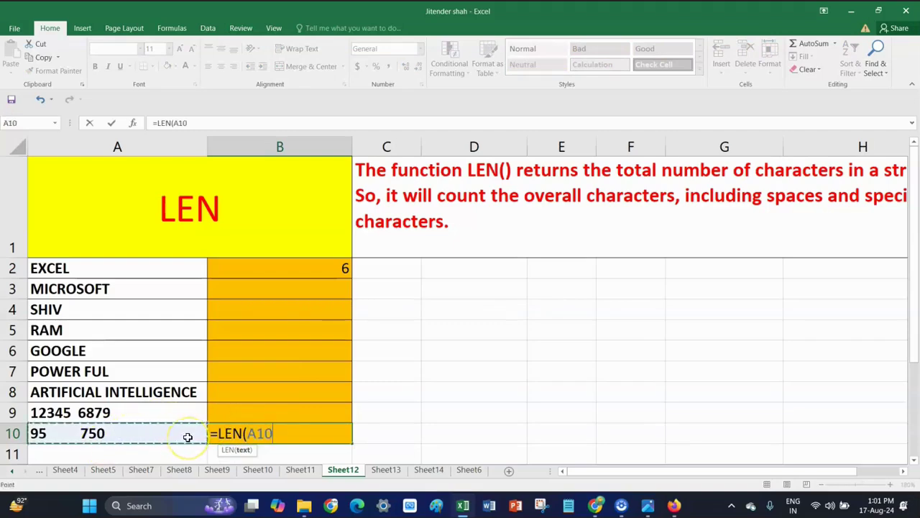
type(")")
key("Return")
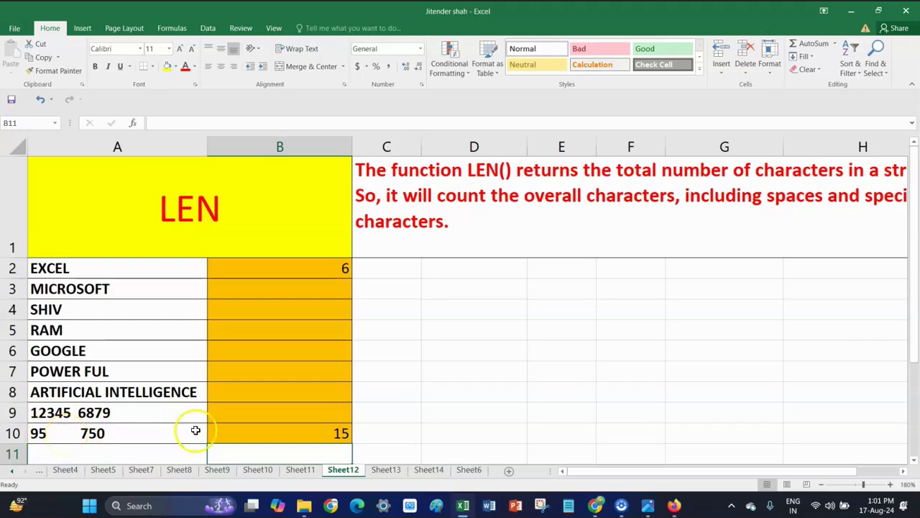
Fill the B2 LEN formula down to B9, check B7, then go to Sheet13
left_click(317, 266)
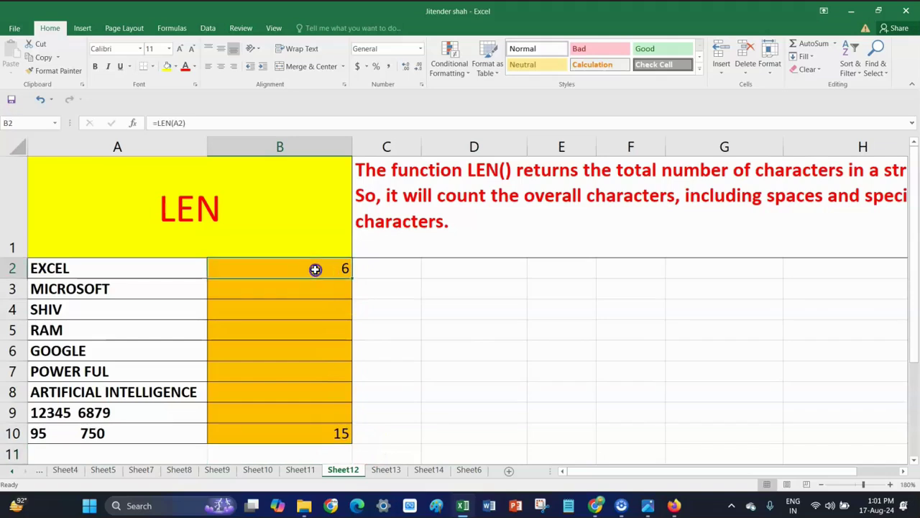
left_click_drag(352, 276, 351, 418)
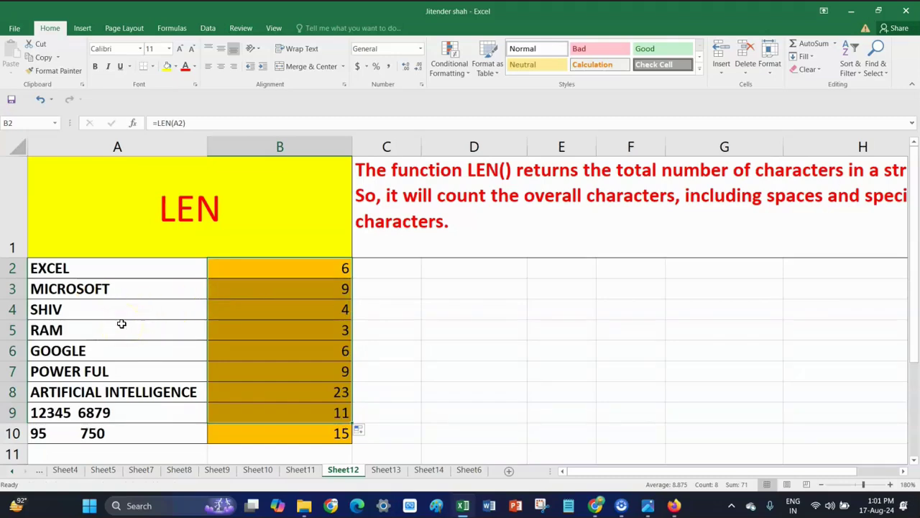
left_click(329, 378)
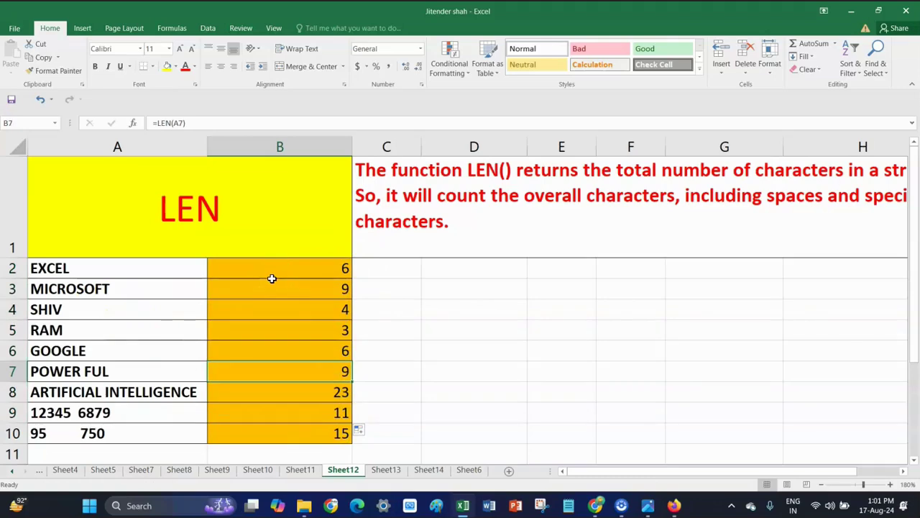
left_click(386, 471)
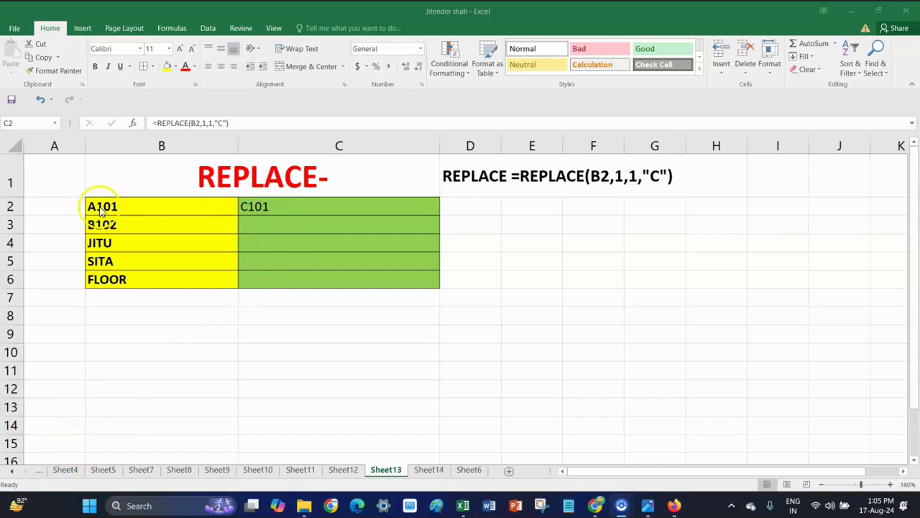
Select C3 beside B102 and zoom in several steps on the REPLACE table
left_click(270, 227)
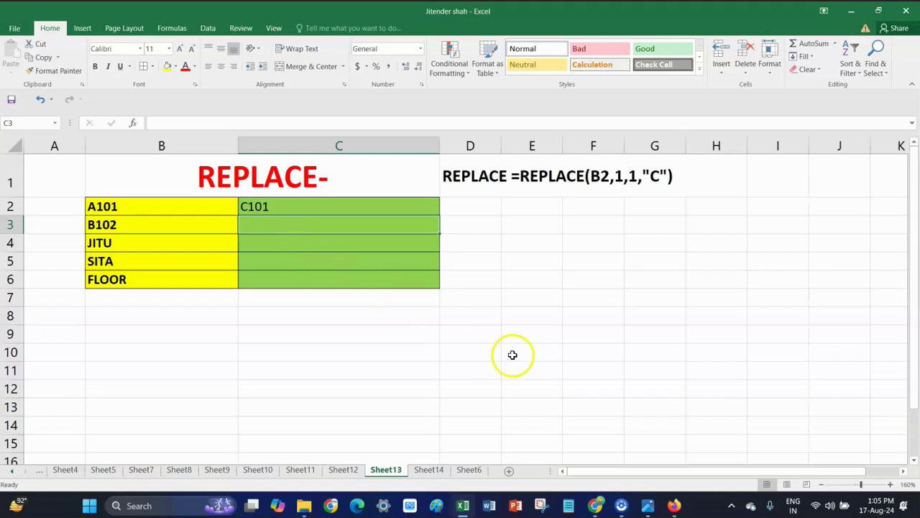
left_click(893, 486)
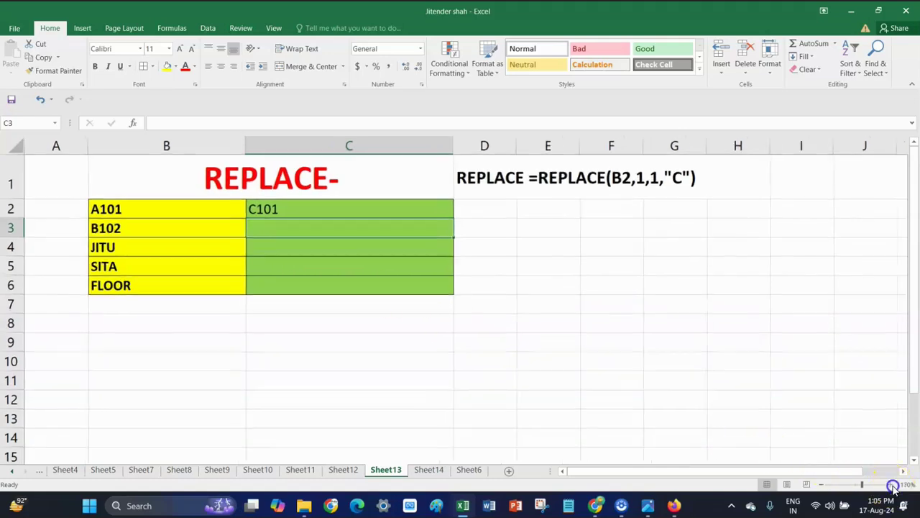
left_click(893, 486)
left_click(893, 486)
left_click(893, 486)
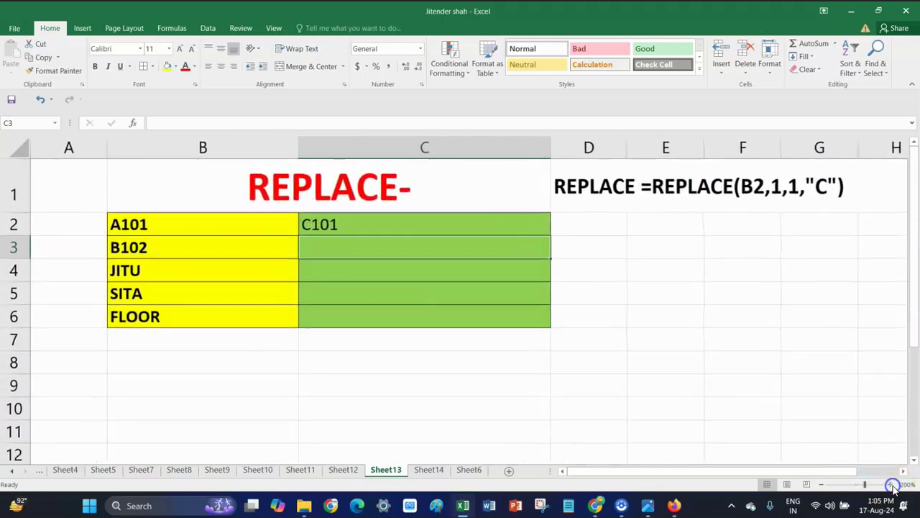
left_click(893, 486)
left_click(893, 486)
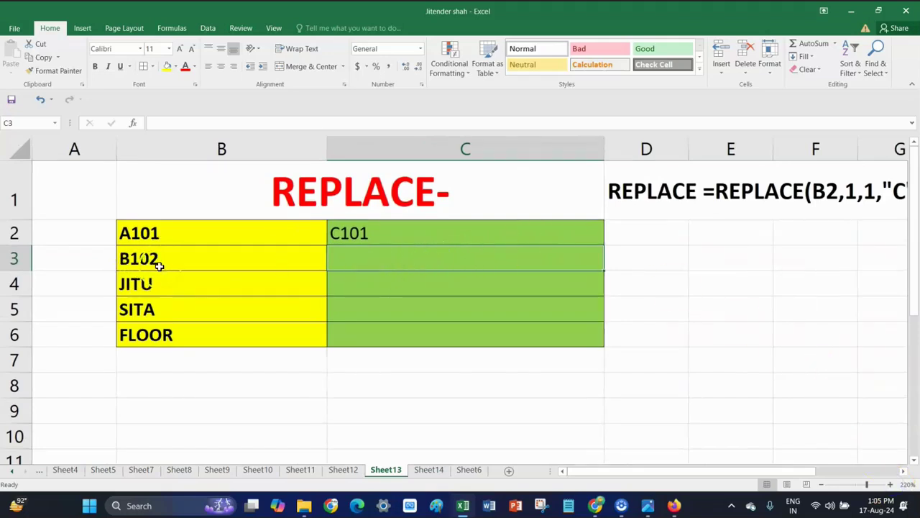
left_click(417, 269)
left_click(378, 260)
Enter =REPLACE(B3,1,1,"G") in C3 to turn B102 into G102
double_click(378, 261)
type("=")
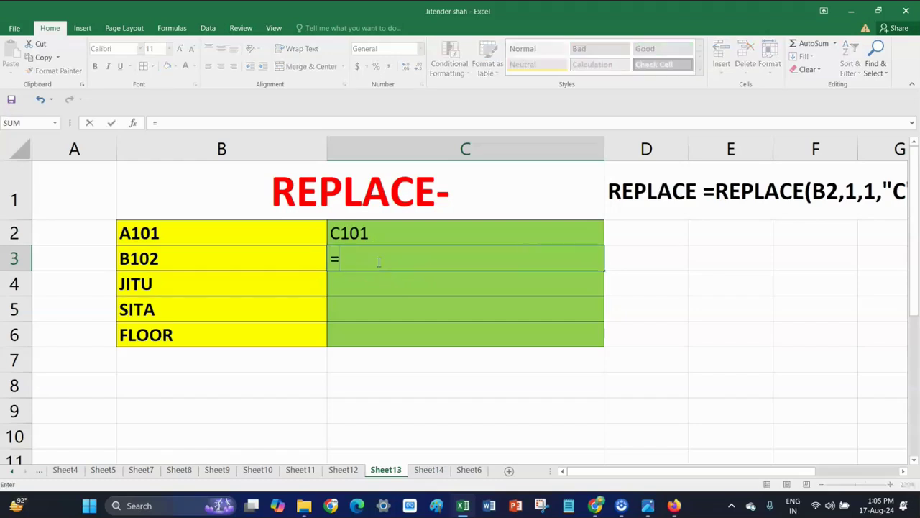
type("RE")
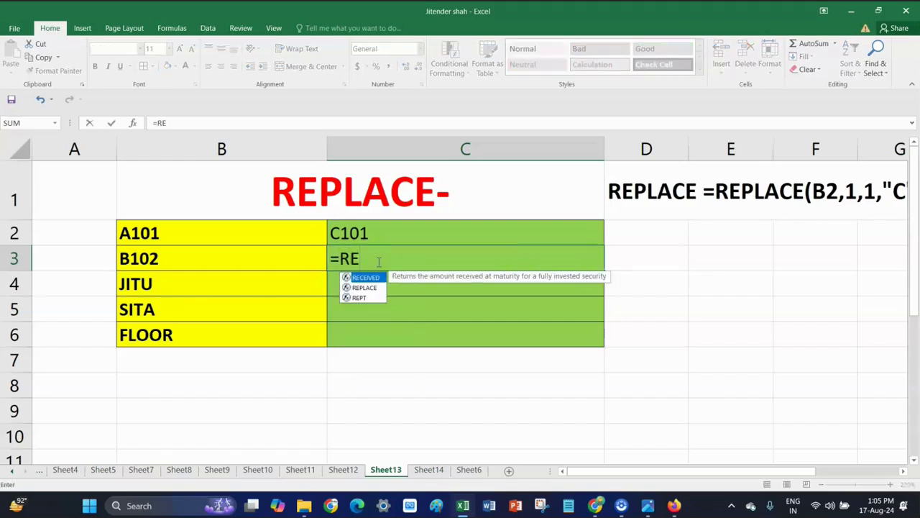
double_click(364, 287)
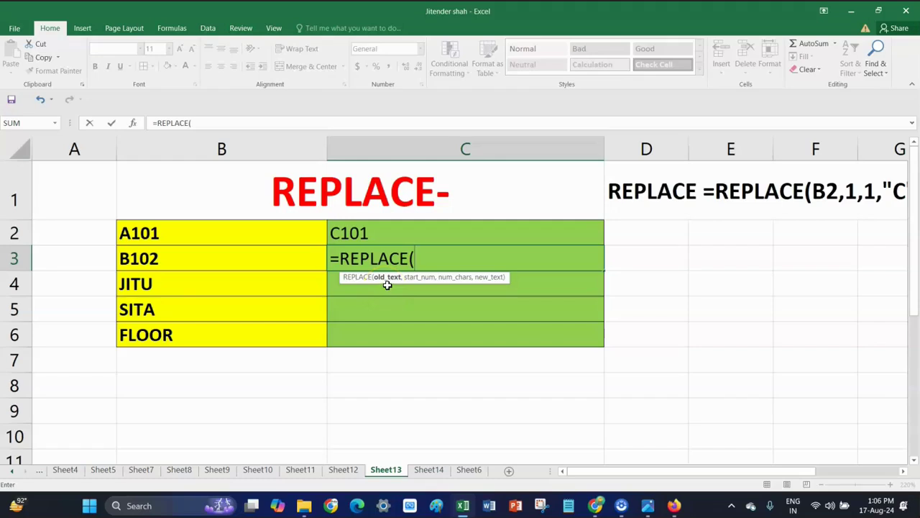
left_click(141, 260)
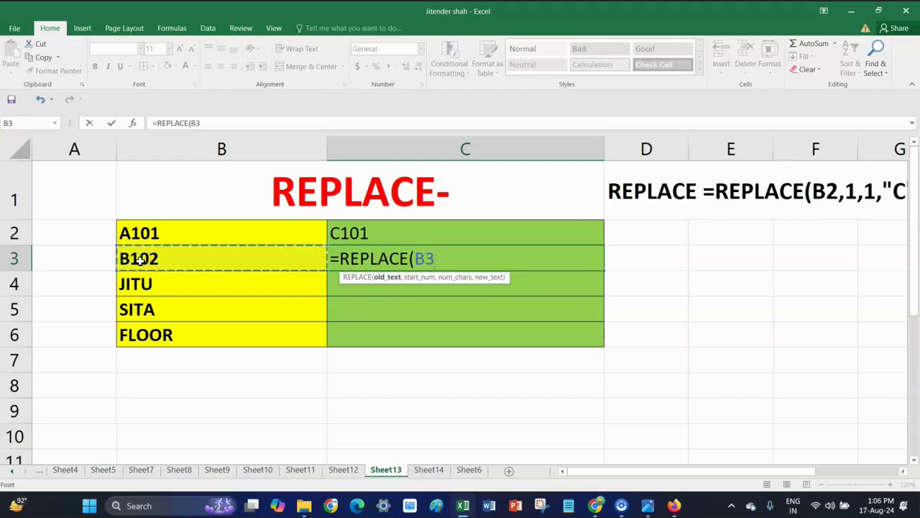
type(",")
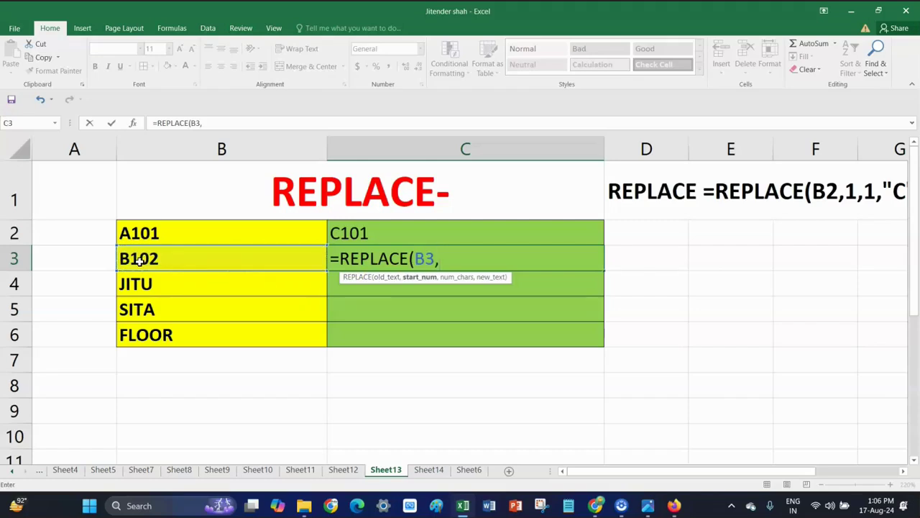
type("1")
type(",")
type("1")
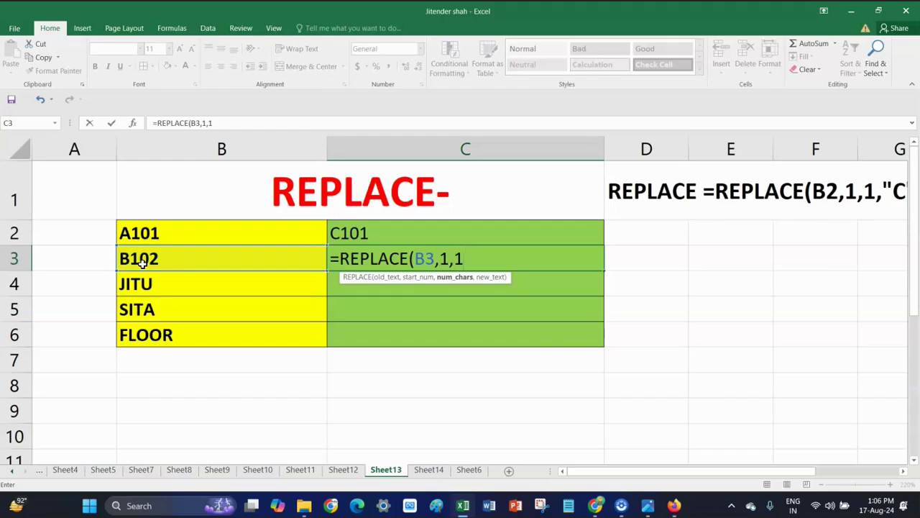
type(",\"G")
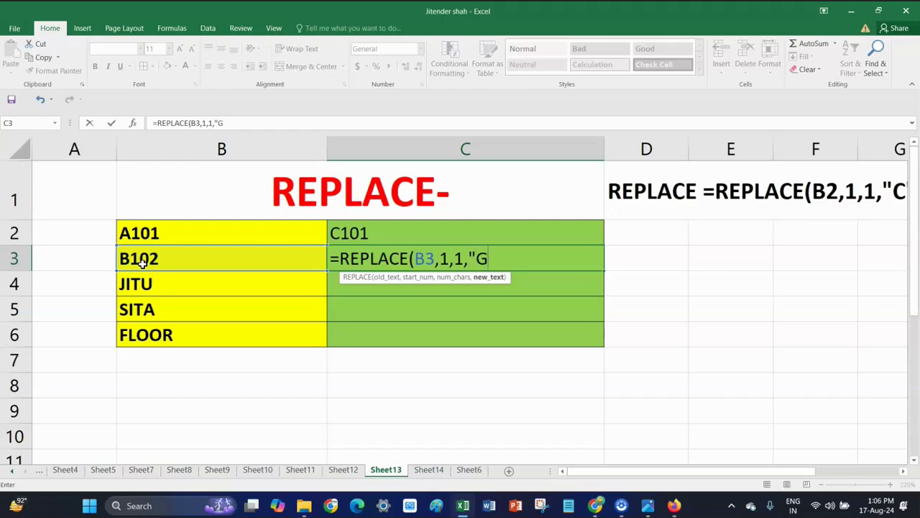
type("\")")
key("Return")
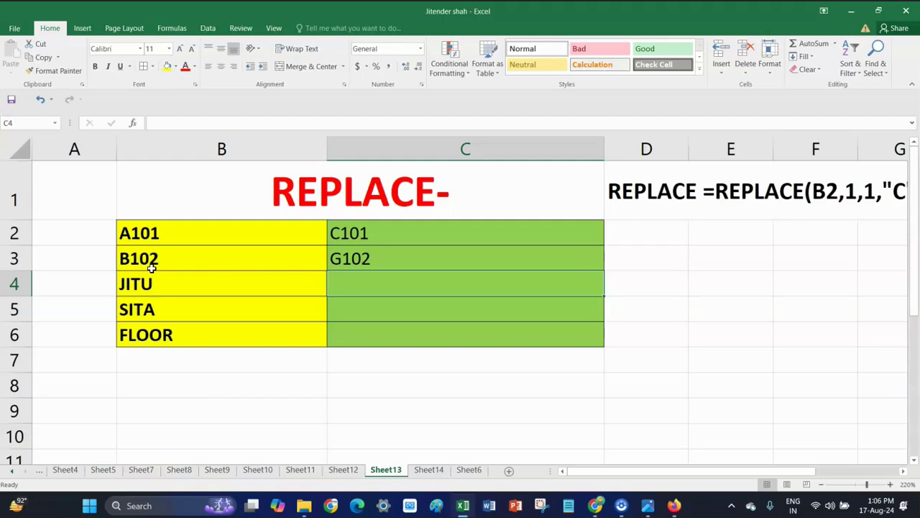
left_click(402, 259)
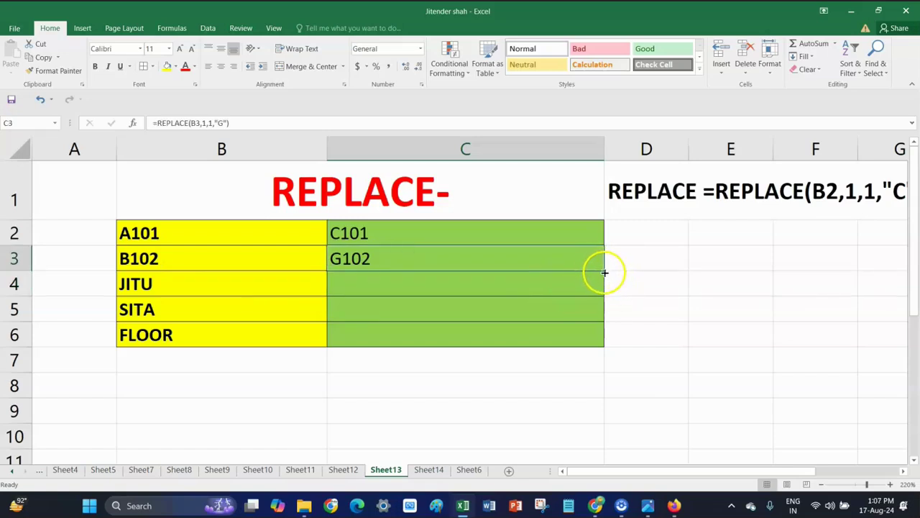
Fill the C3 REPLACE formula down to C6, giving GITU, GITA and GLOOR
left_click_drag(604, 271, 604, 345)
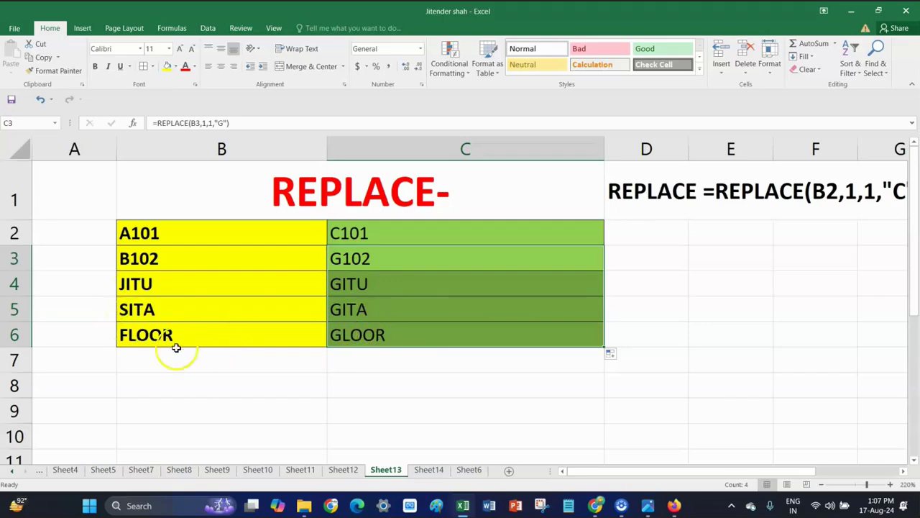
left_click(376, 335)
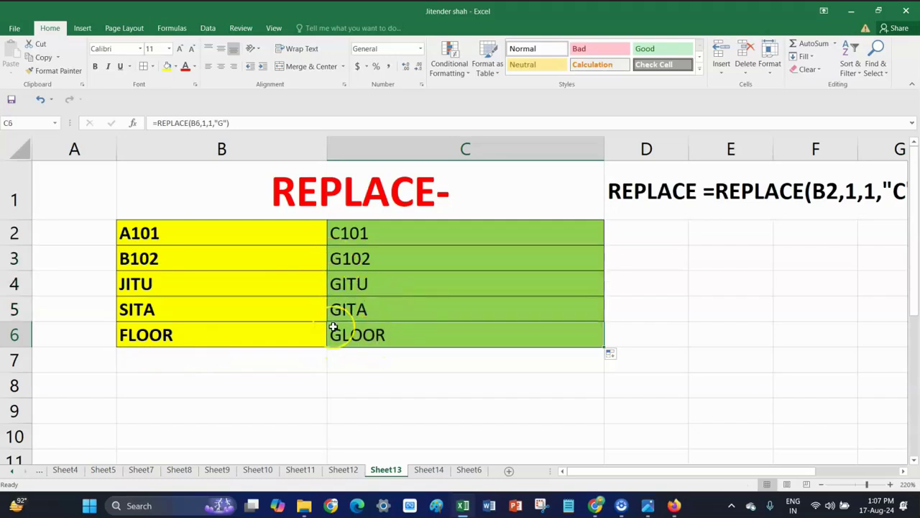
left_click(367, 230)
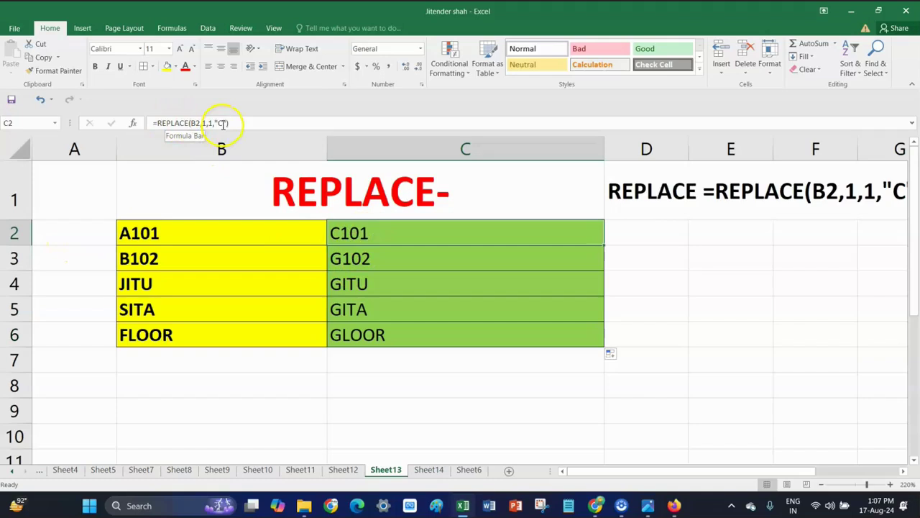
left_click(387, 261)
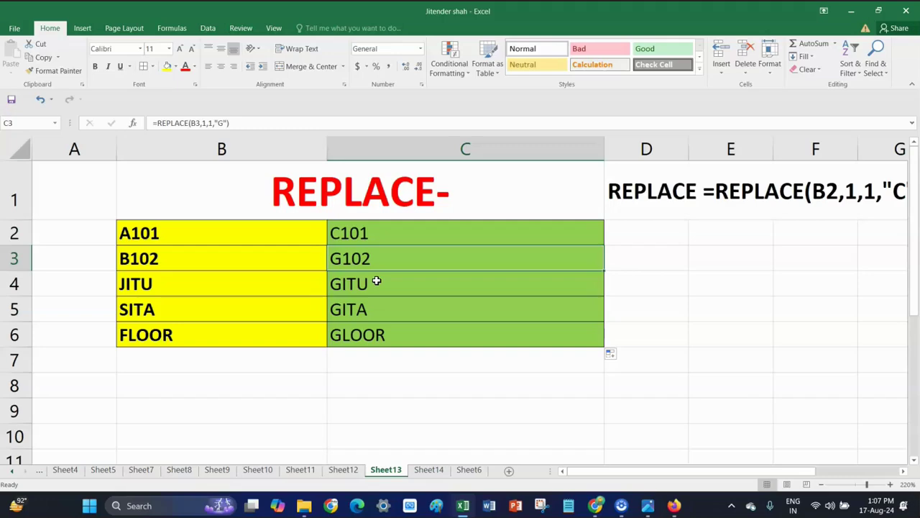
left_click(343, 470)
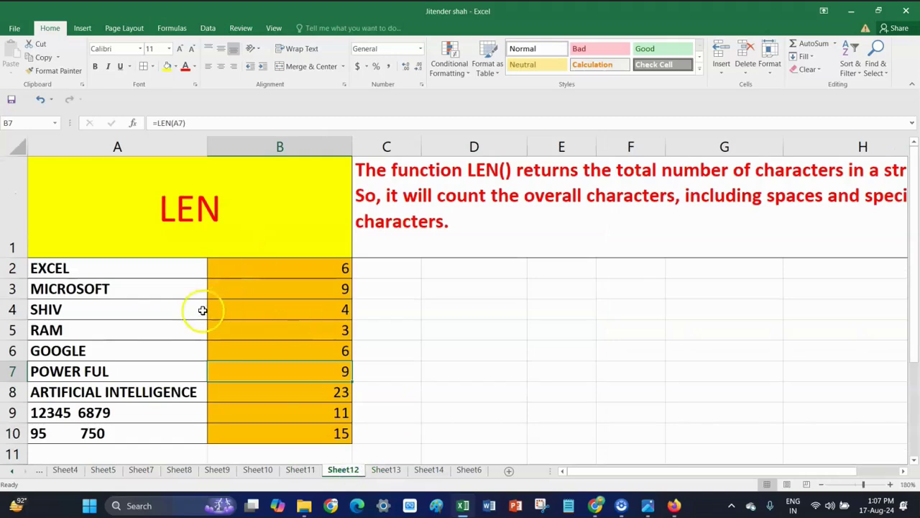
left_click(386, 469)
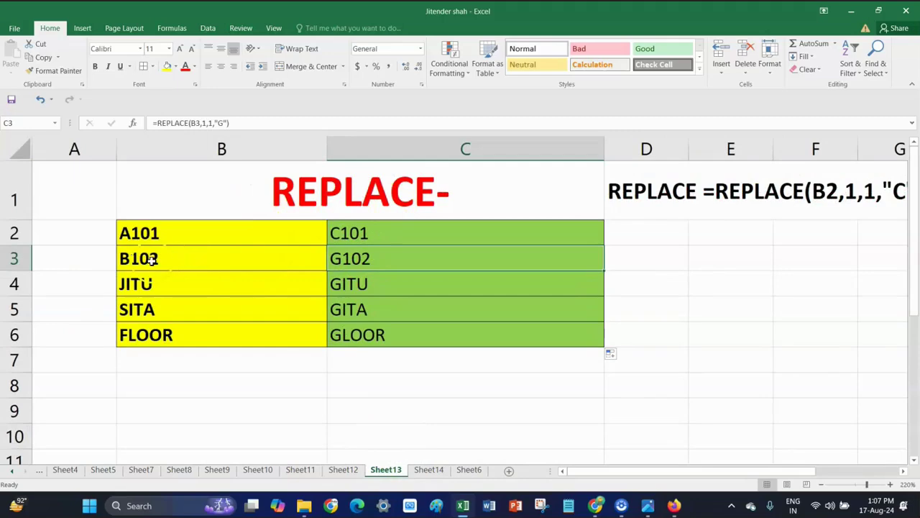
Enter a two-word full name in B7 and check its G-replaced result in C7
left_click(179, 362)
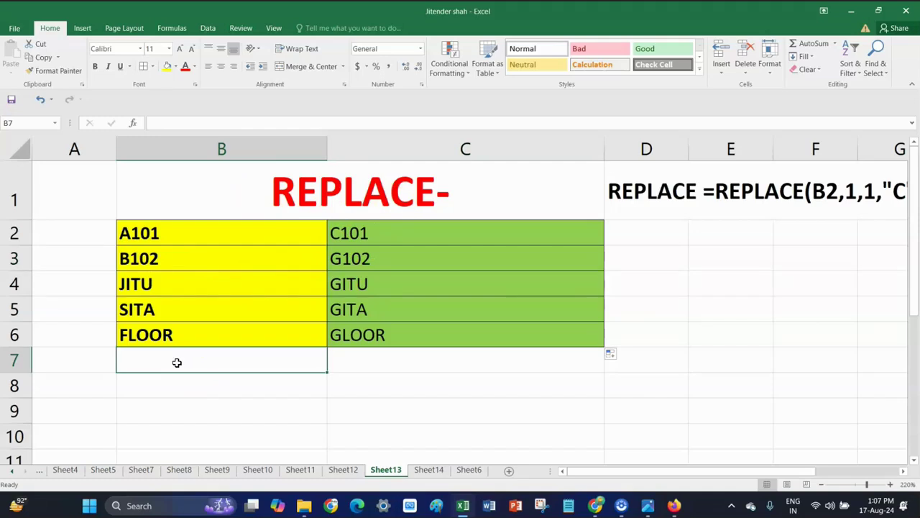
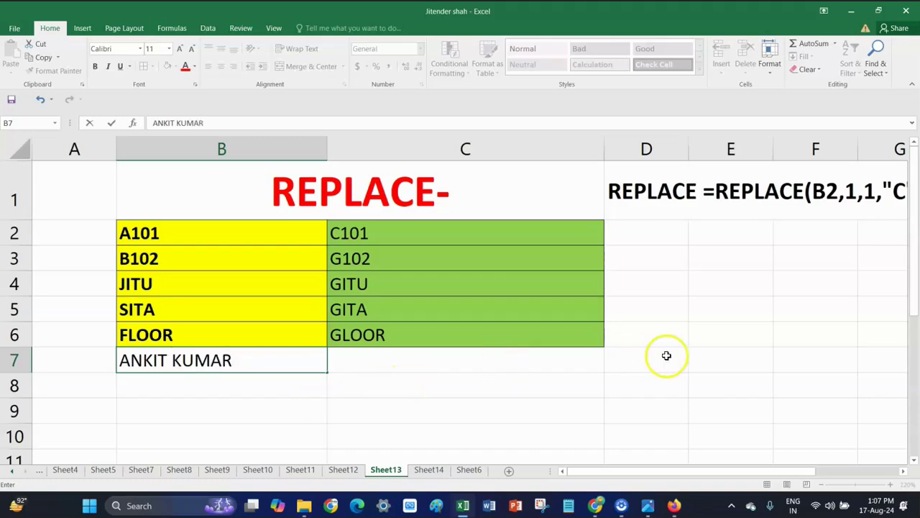
left_click(650, 352)
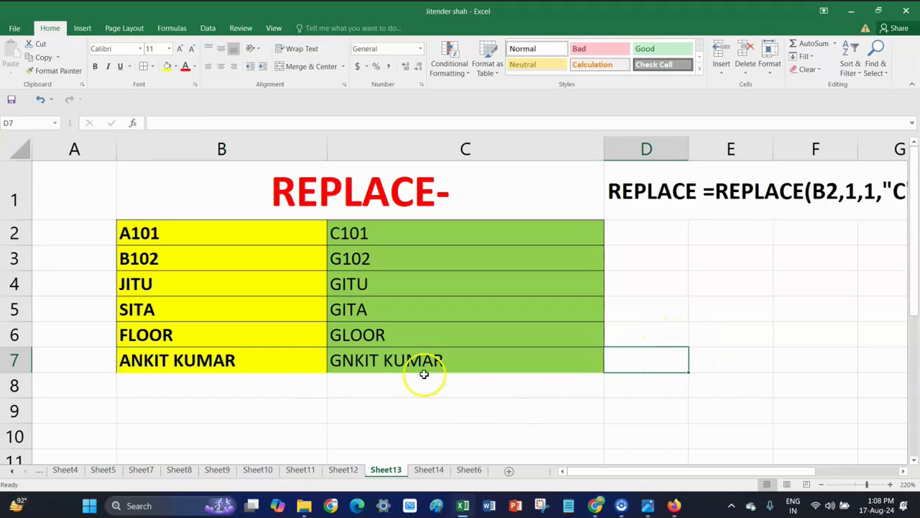
left_click(381, 357)
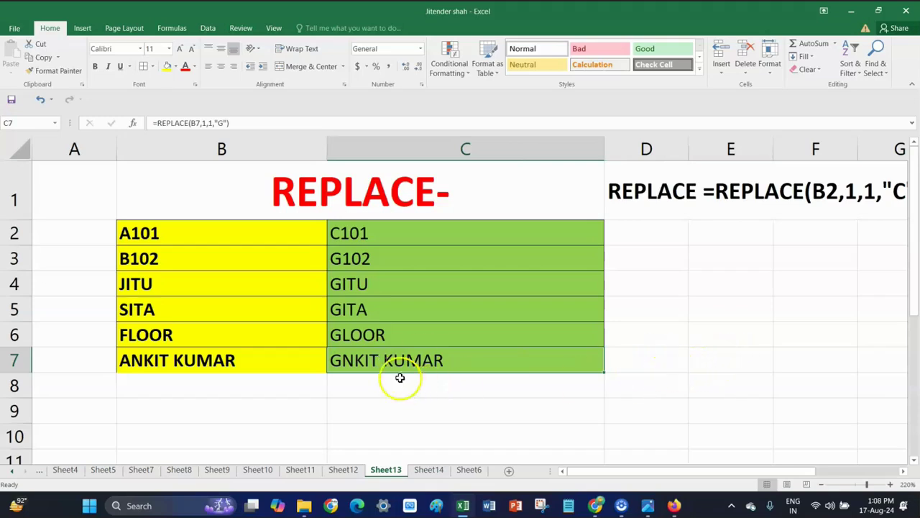
Type the underscore-joined version of that name into D7
left_click(650, 365)
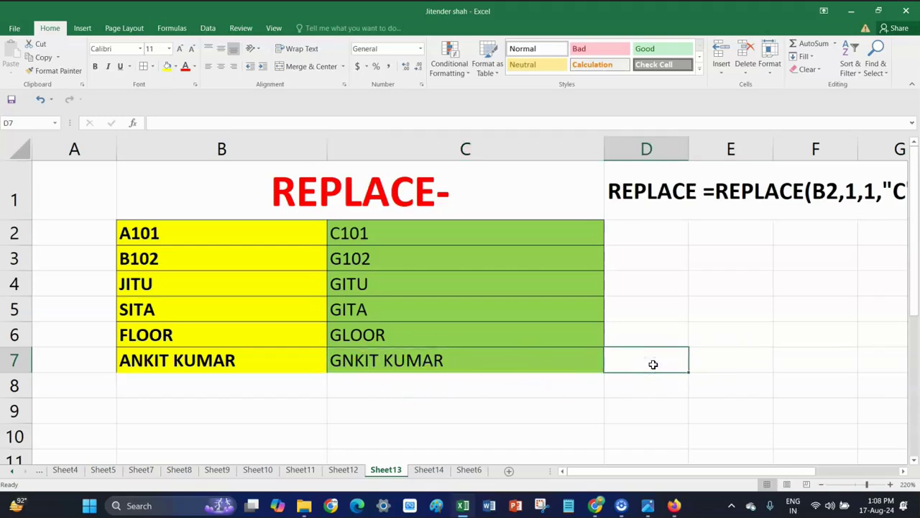
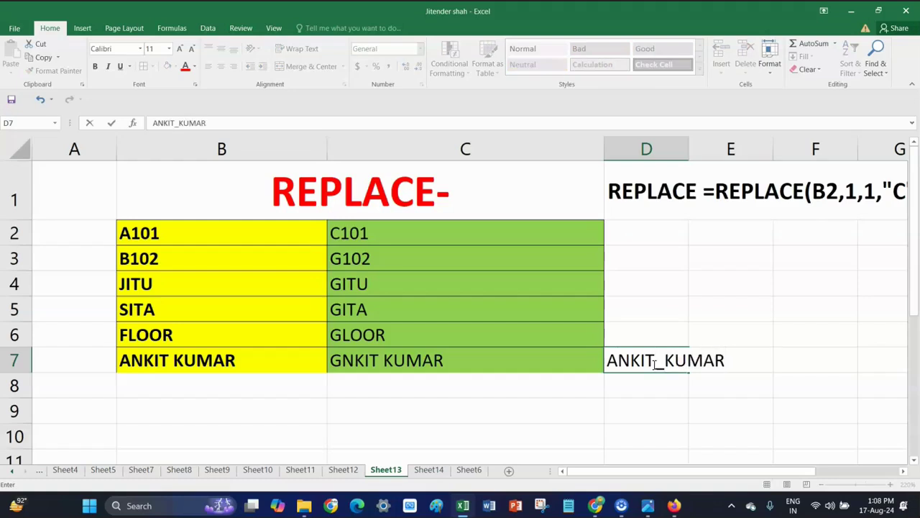
left_click(647, 384)
Change C7's REPLACE replacement text from "G" to "_"
left_click(366, 360)
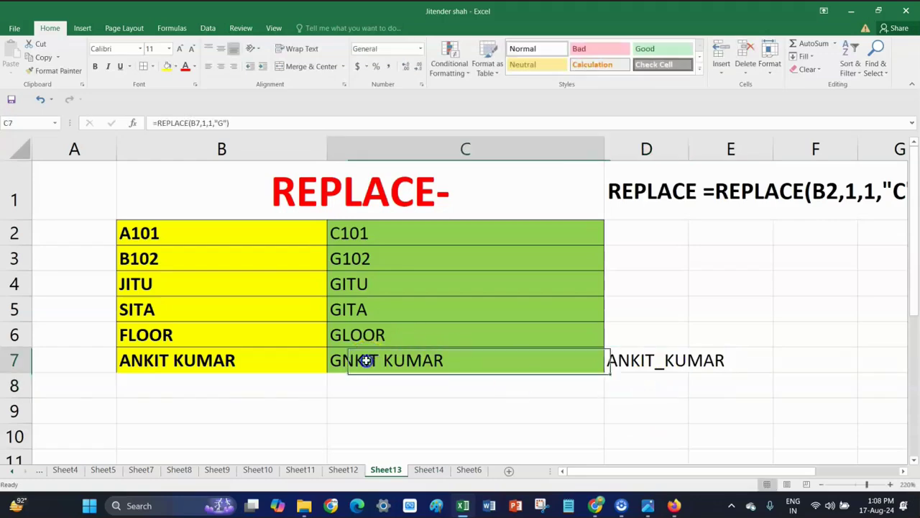
double_click(366, 361)
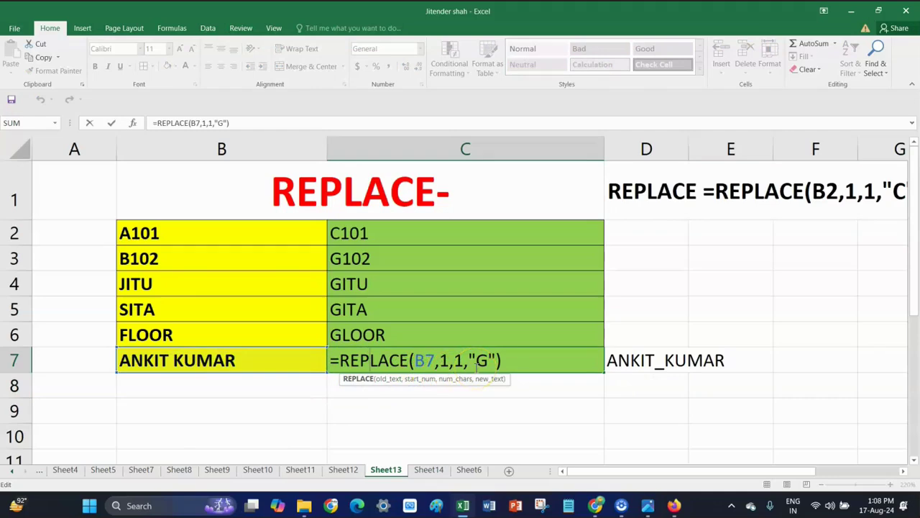
left_click(483, 362)
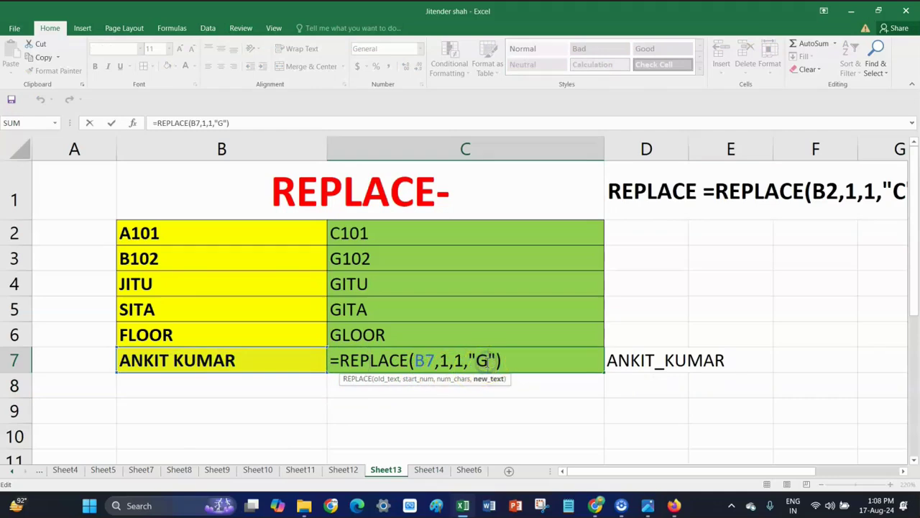
key("BackSpace")
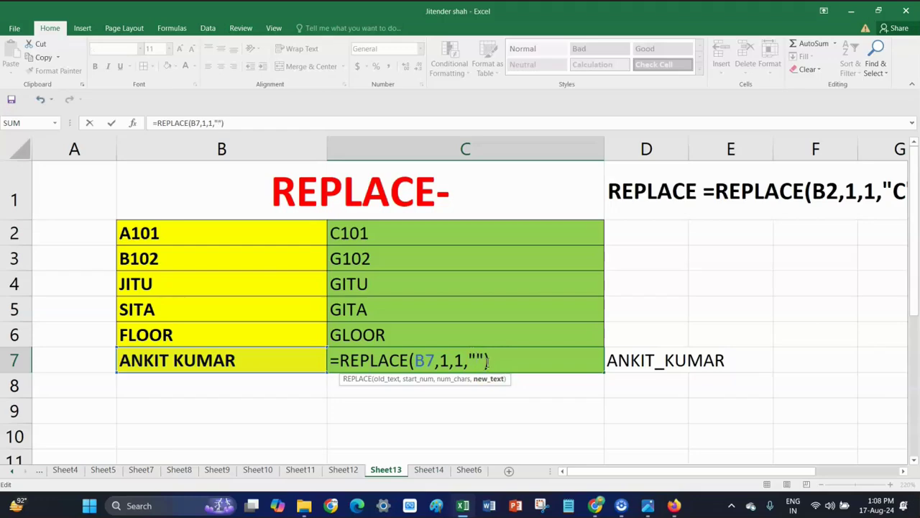
type("_")
key("Right")
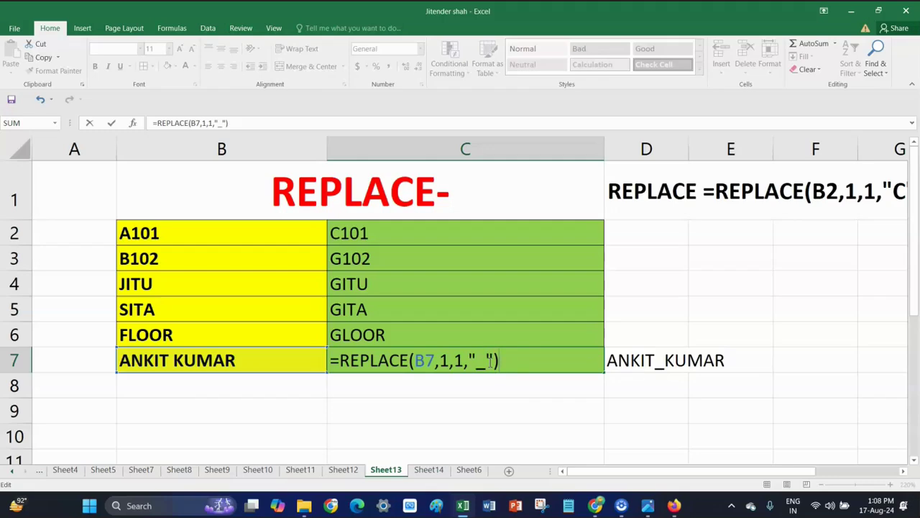
key("Return")
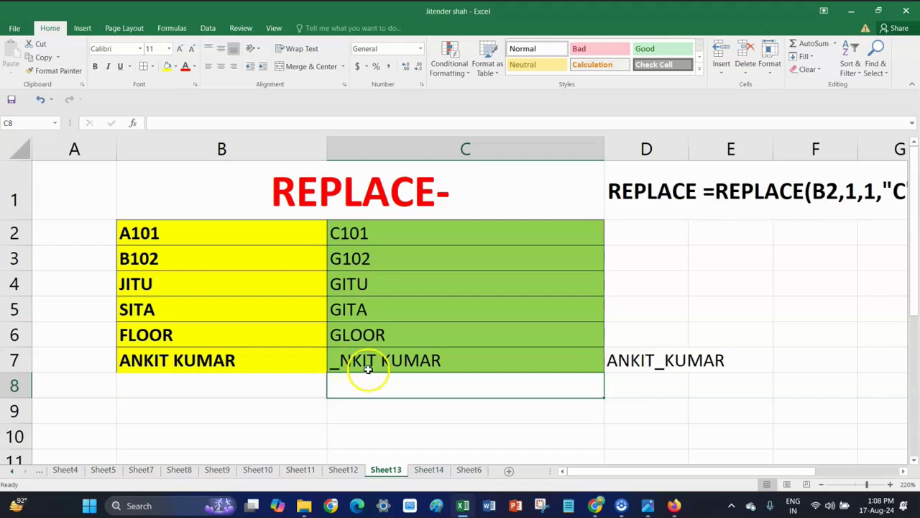
double_click(425, 361)
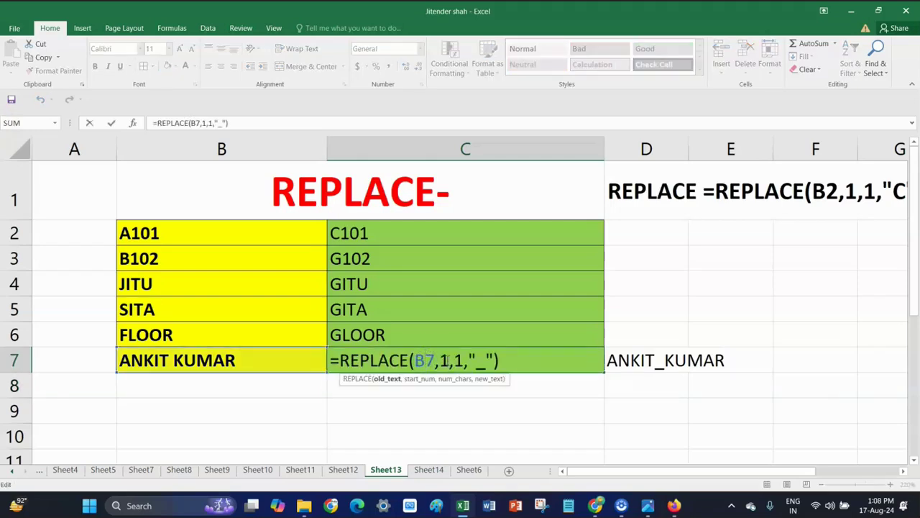
Set both the start position and character count in C7's REPLACE formula to 7
left_click(447, 361)
key("BackSpace")
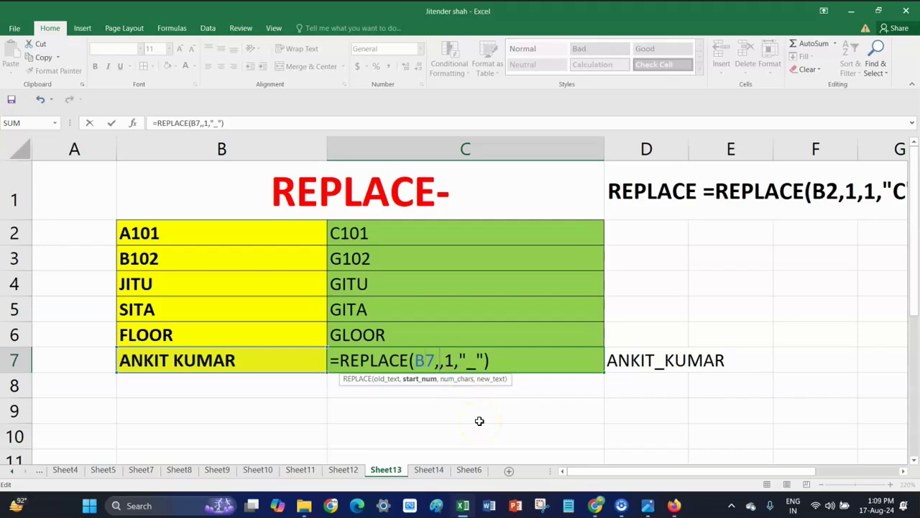
type("7")
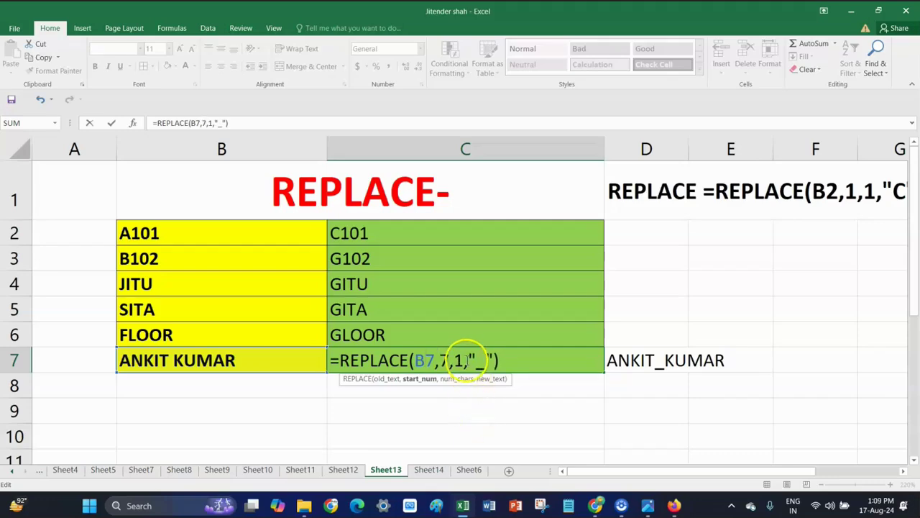
left_click(465, 360)
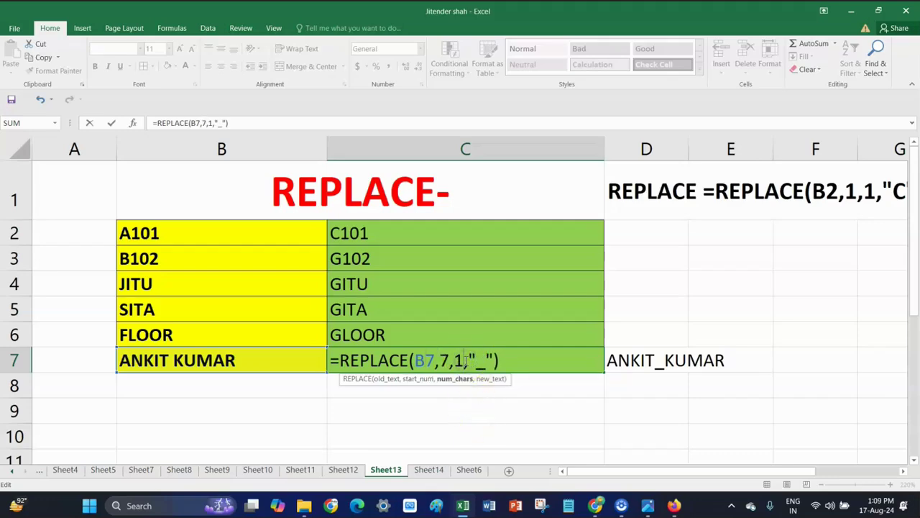
key("BackSpace")
type("7")
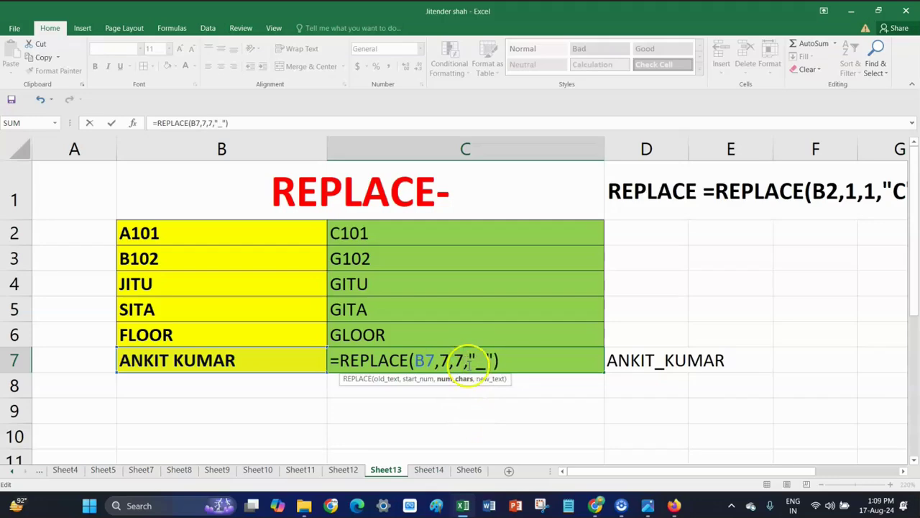
left_click(517, 363)
key("Return")
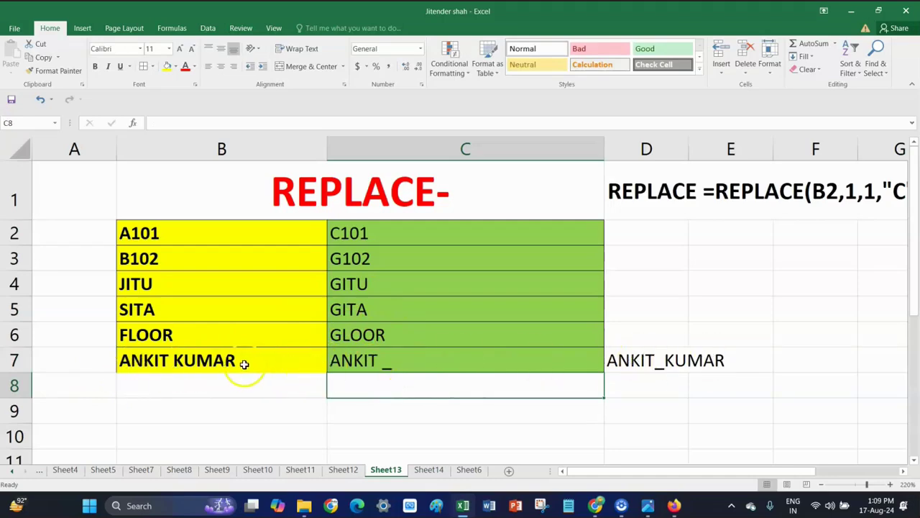
Add the surname text after the underscore in C7's replacement argument
left_click(404, 355)
double_click(405, 355)
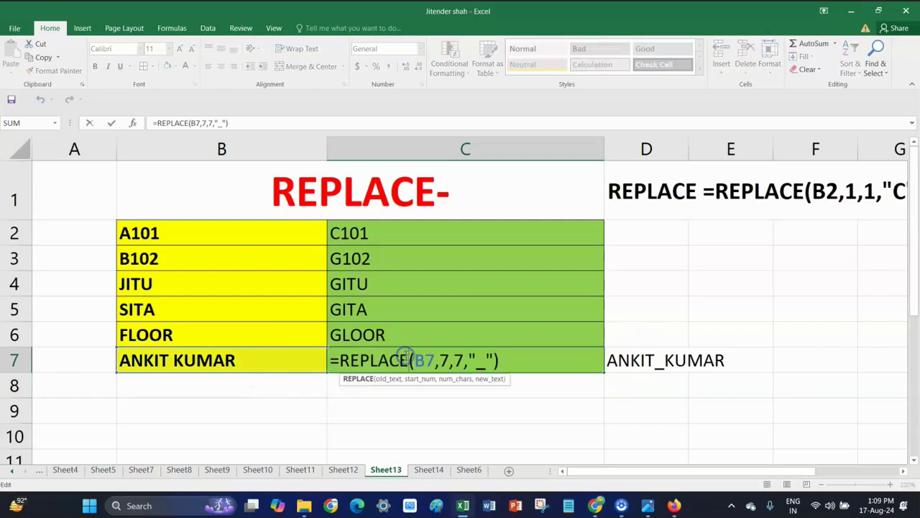
left_click(488, 361)
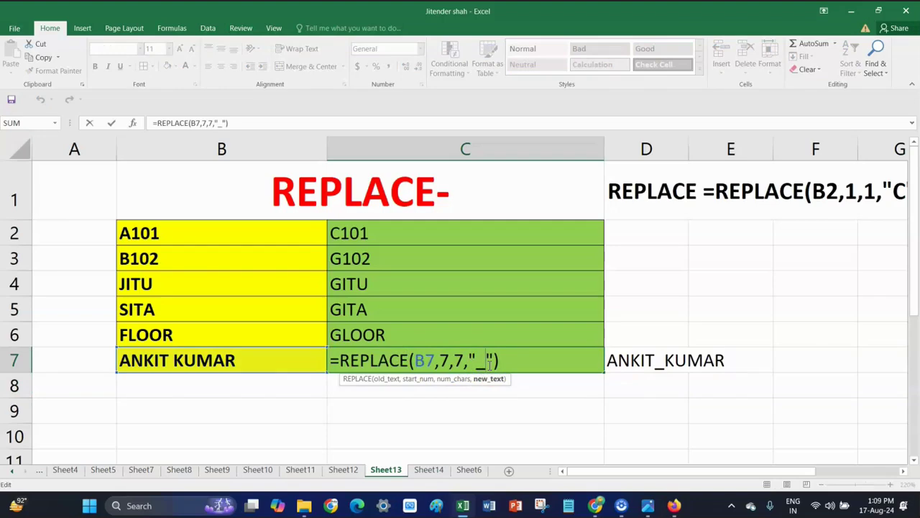
type("KUMAR")
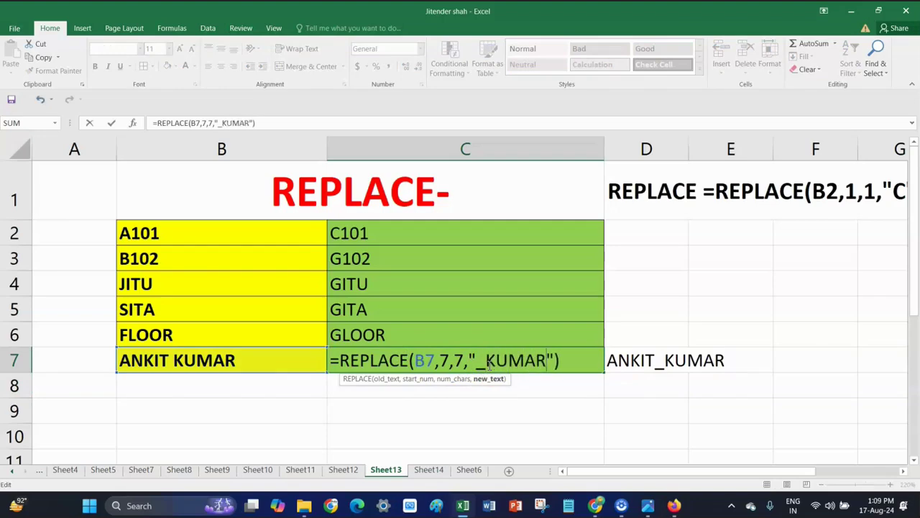
left_click(576, 362)
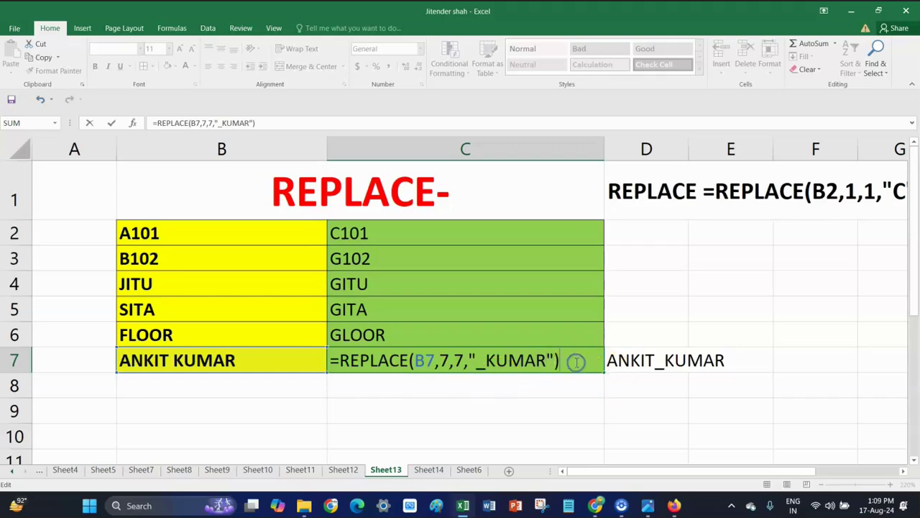
key("Return")
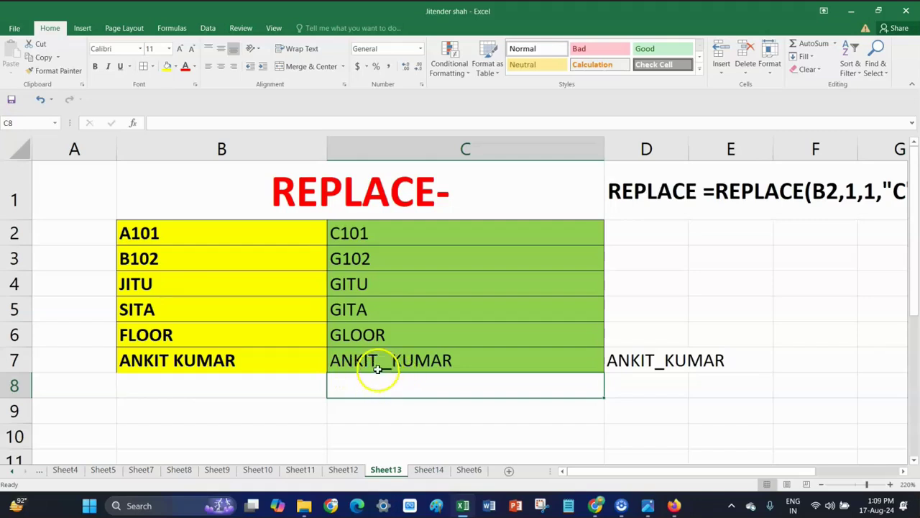
double_click(419, 360)
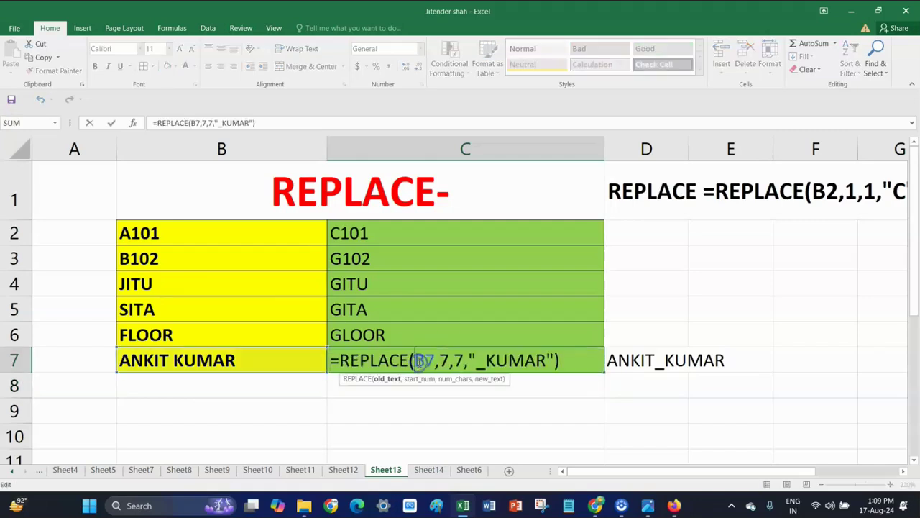
left_click(446, 359)
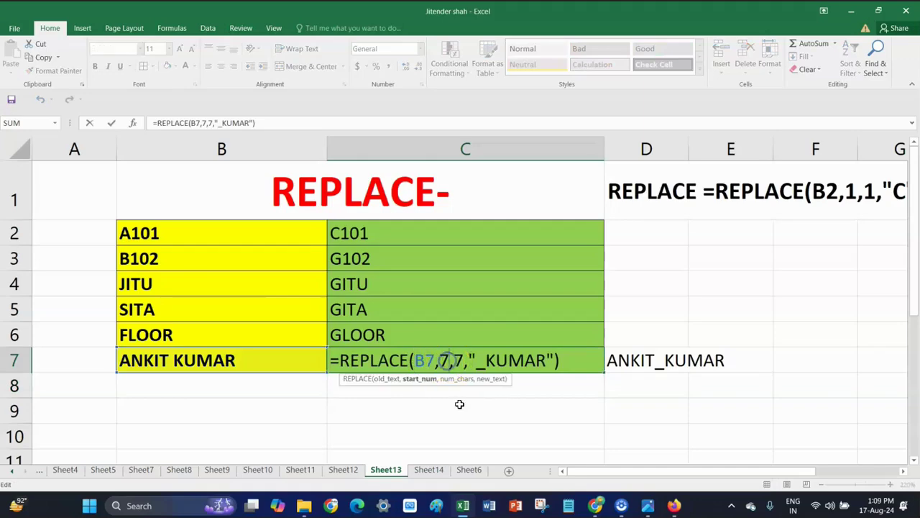
key("BackSpace")
type("I6")
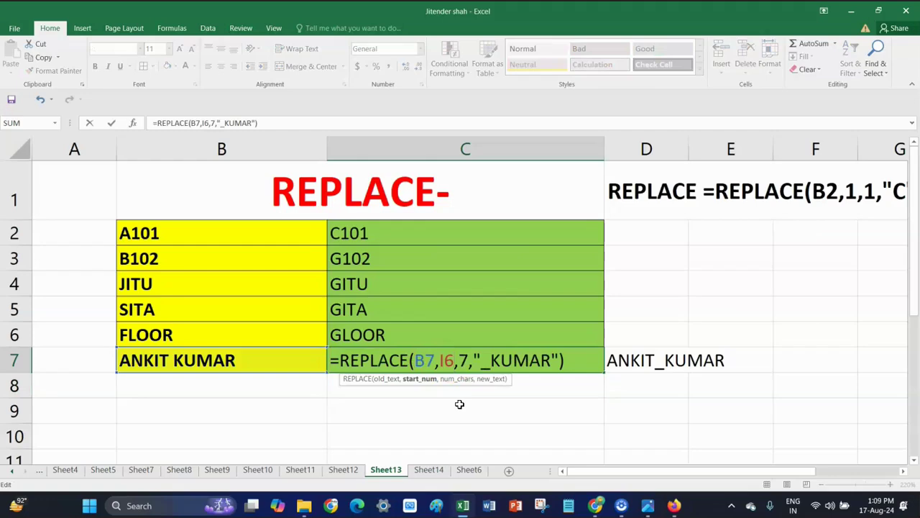
key("BackSpace")
key("BackSpace")
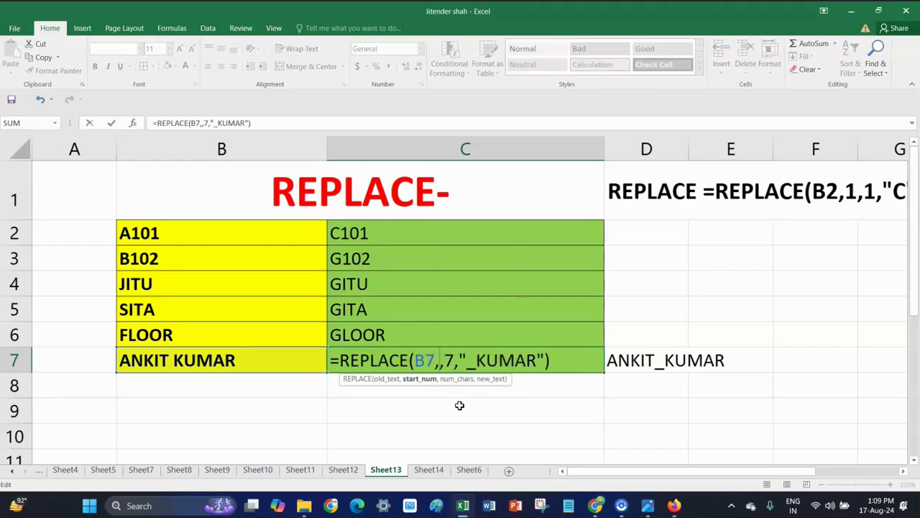
type("6")
left_click(460, 358)
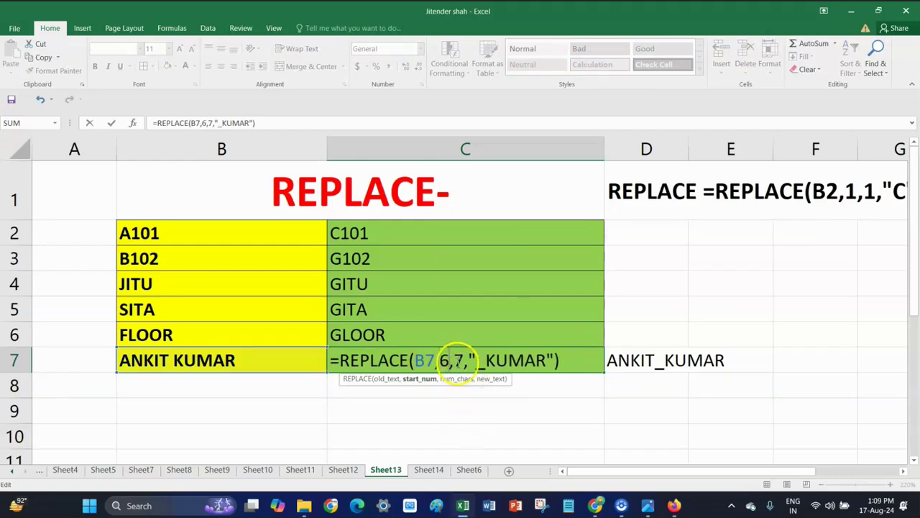
left_click(465, 361)
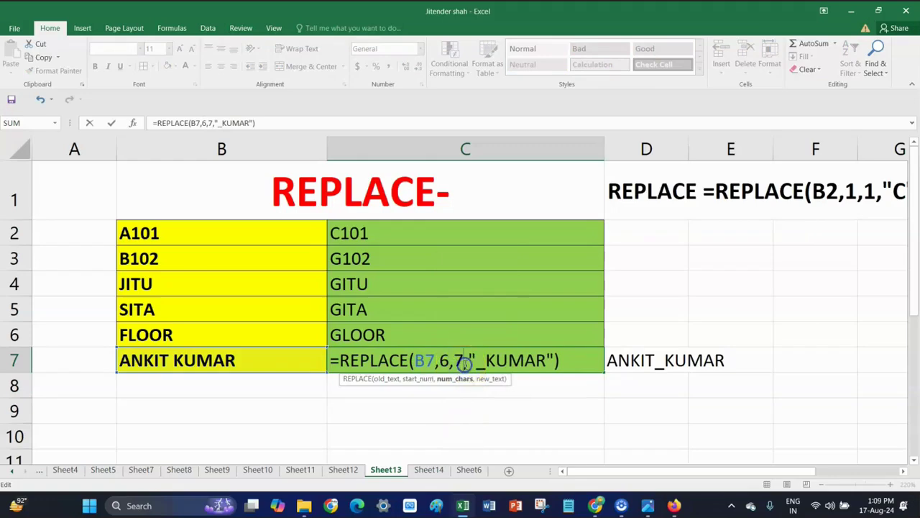
key("BackSpace")
type("6")
left_click(568, 362)
key("Return")
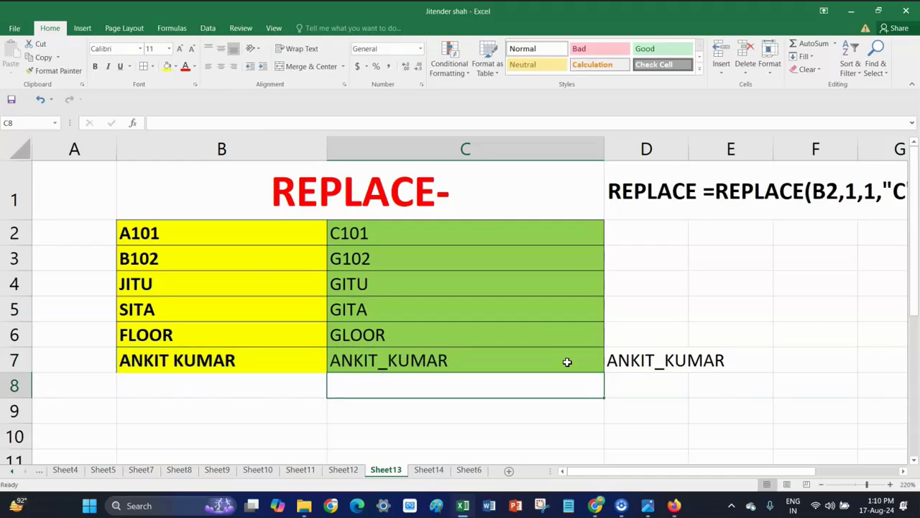
Review the REPLACE formulas in C5 and C4
left_click(375, 304)
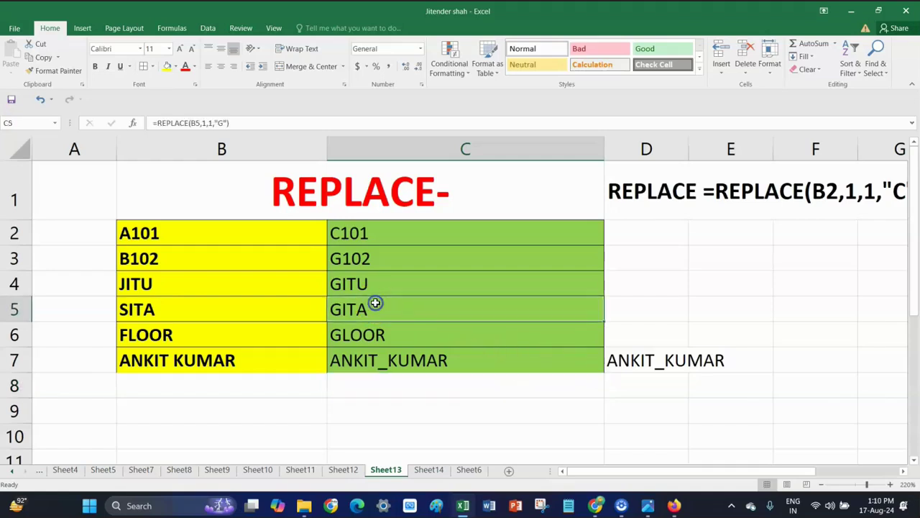
double_click(375, 303)
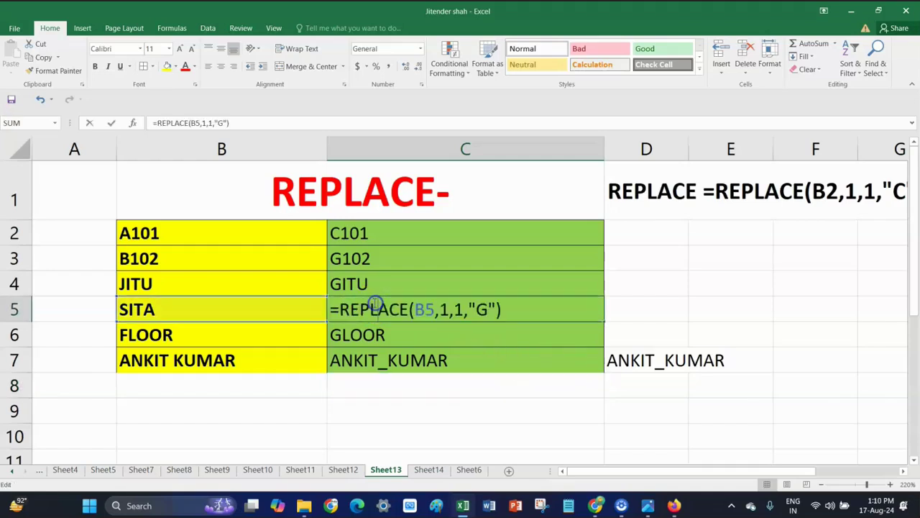
double_click(397, 283)
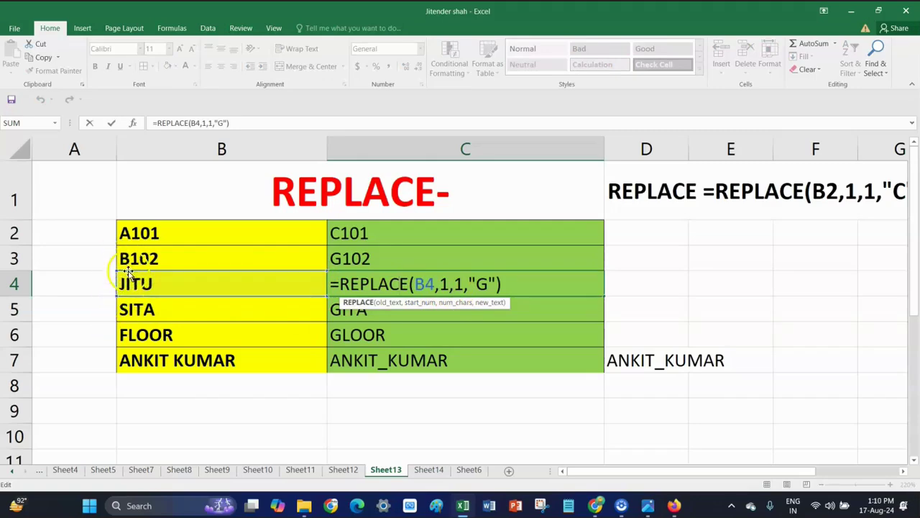
left_click(224, 289)
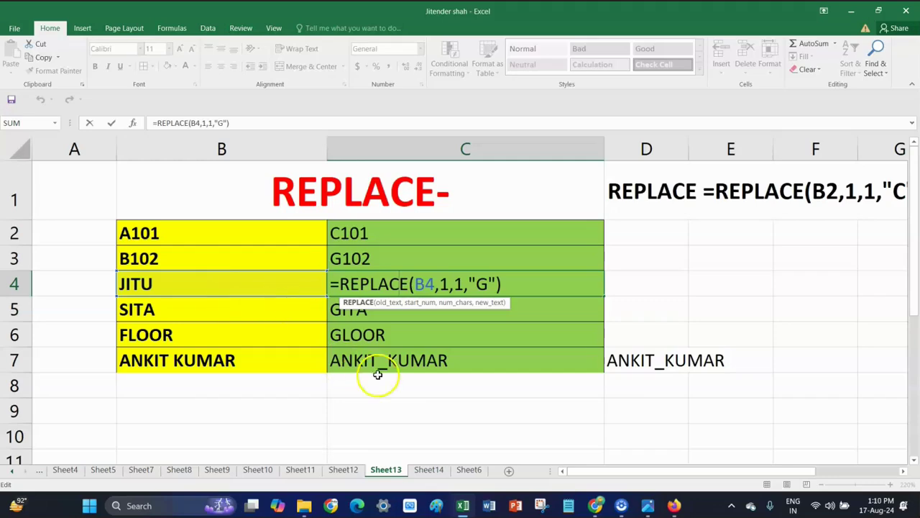
Confirm C7's REPLACE formula unchanged and switch to Sheet14
double_click(398, 358)
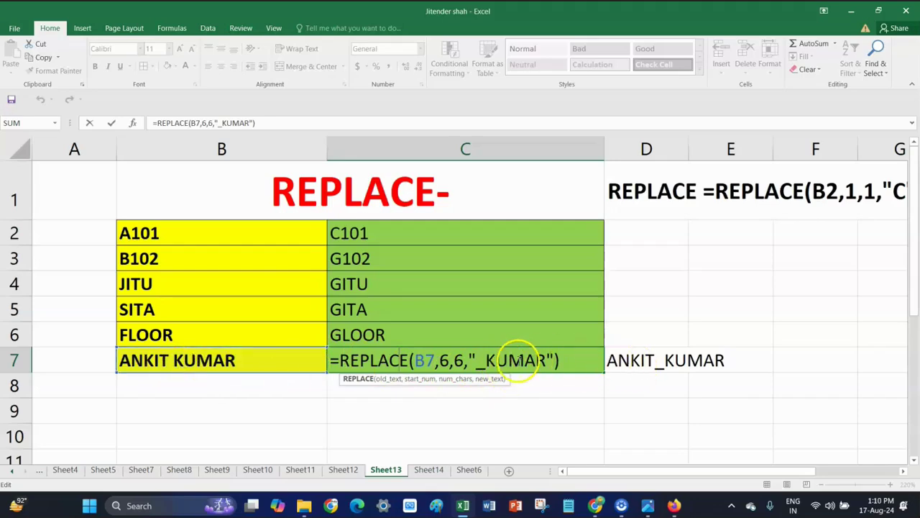
left_click(580, 360)
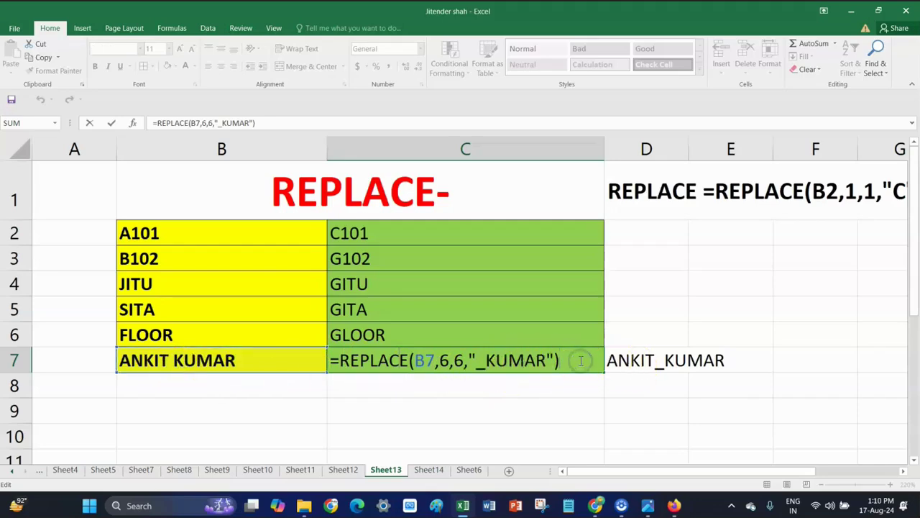
key("Return")
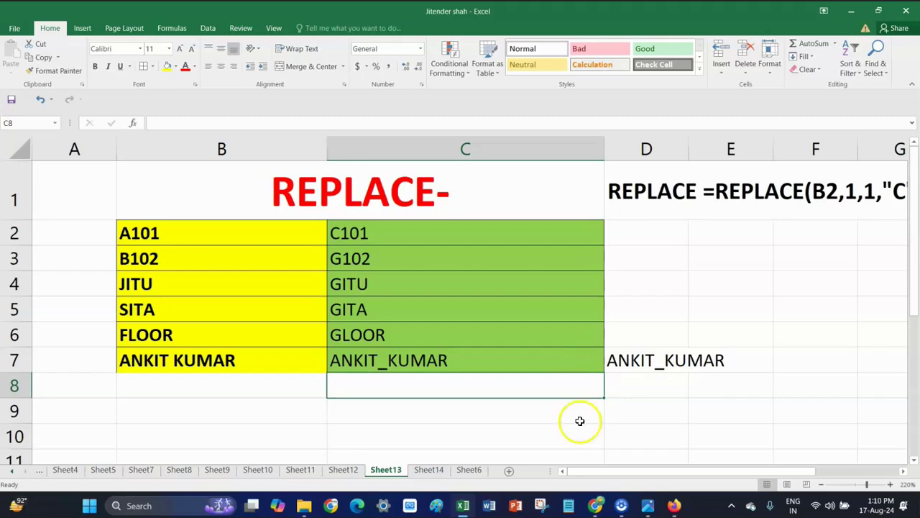
left_click(429, 469)
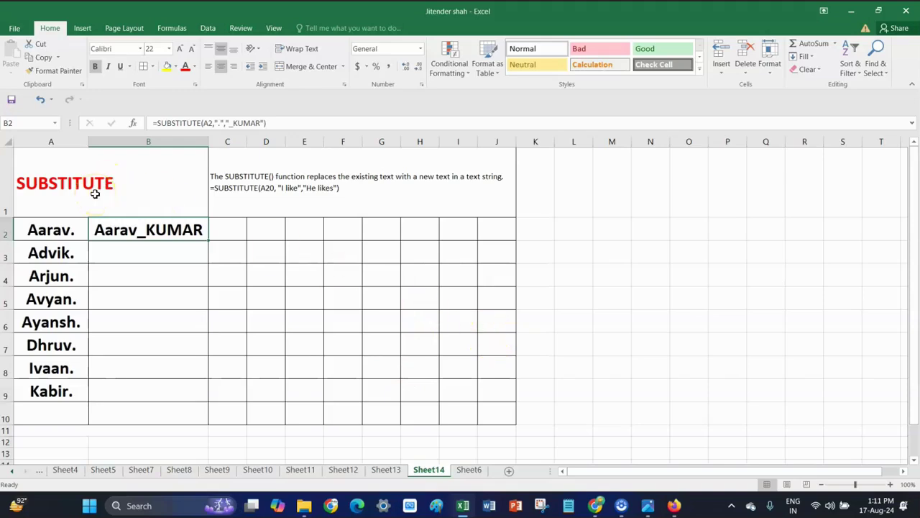
Make the SUBSTITUTE description in C1 bold at font size 14
left_click(318, 191)
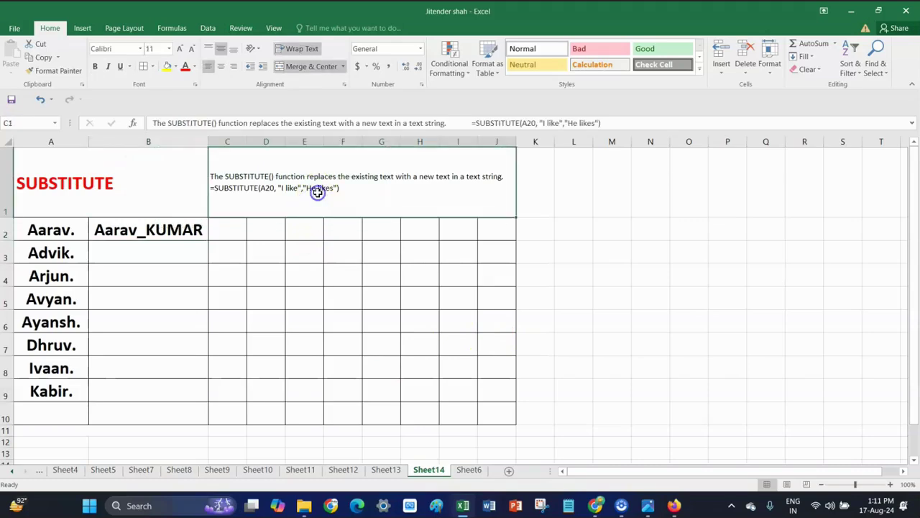
left_click(95, 66)
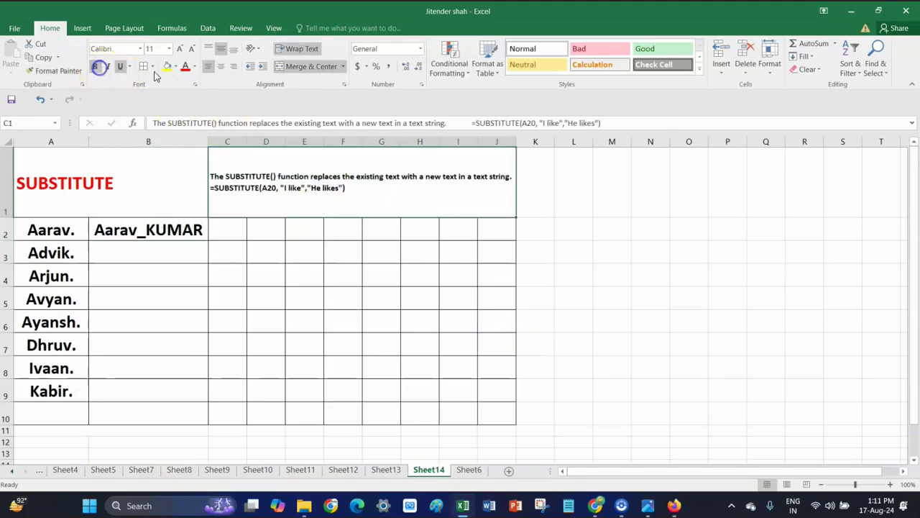
left_click(183, 49)
left_click(183, 49)
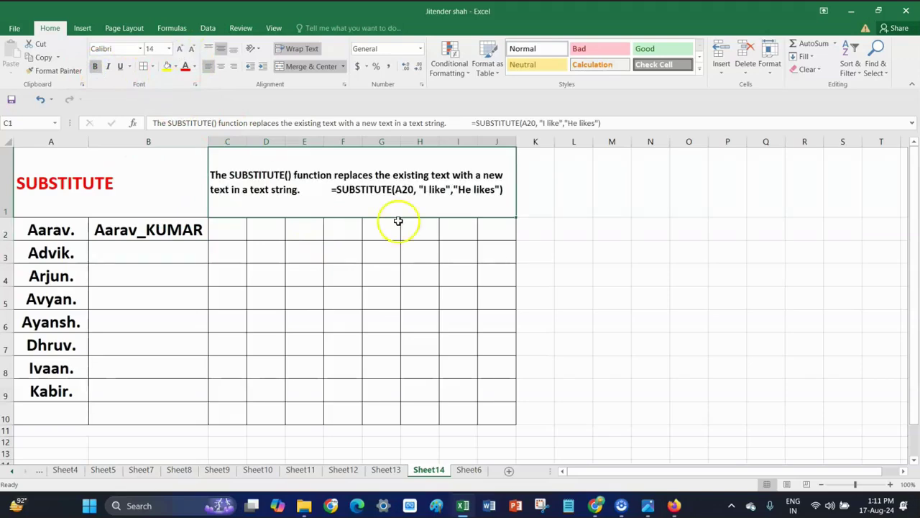
Zoom the sheet to 140%, then return to Sheet14 after glancing at Sheet13
left_click(890, 484)
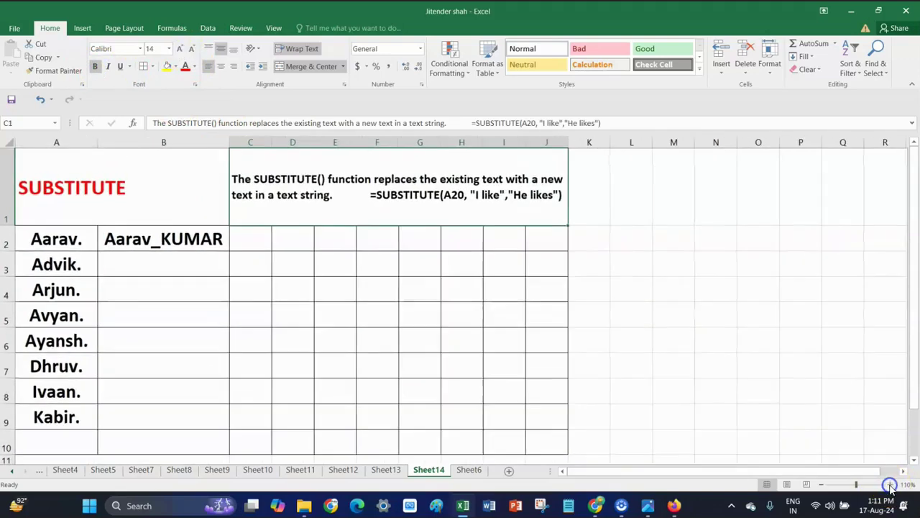
left_click(890, 484)
left_click(890, 484)
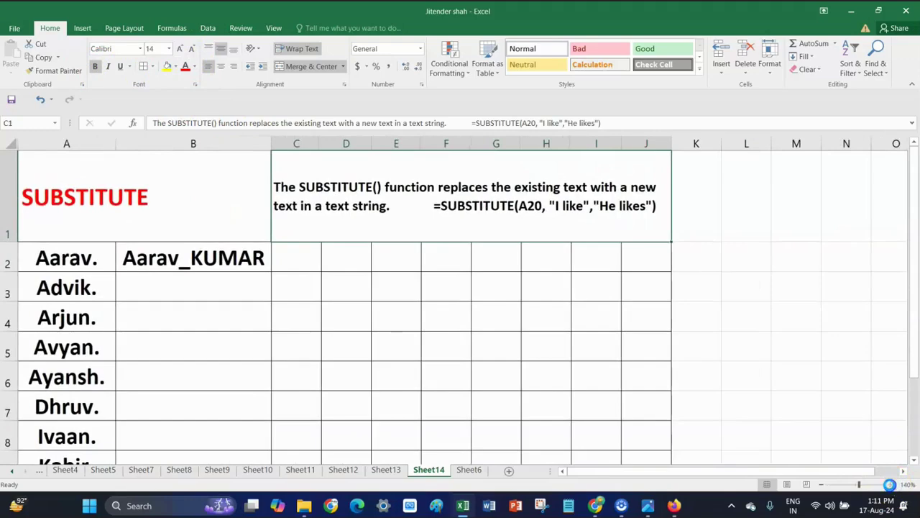
left_click(890, 484)
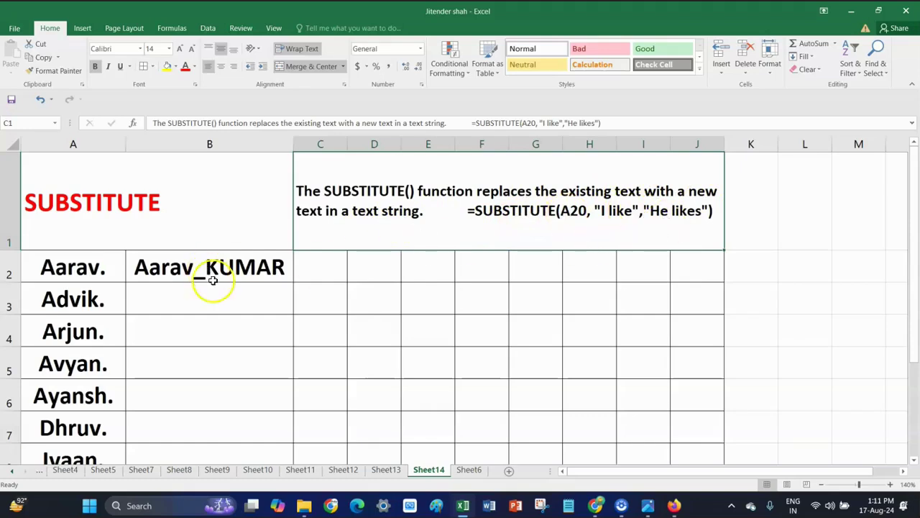
left_click(386, 469)
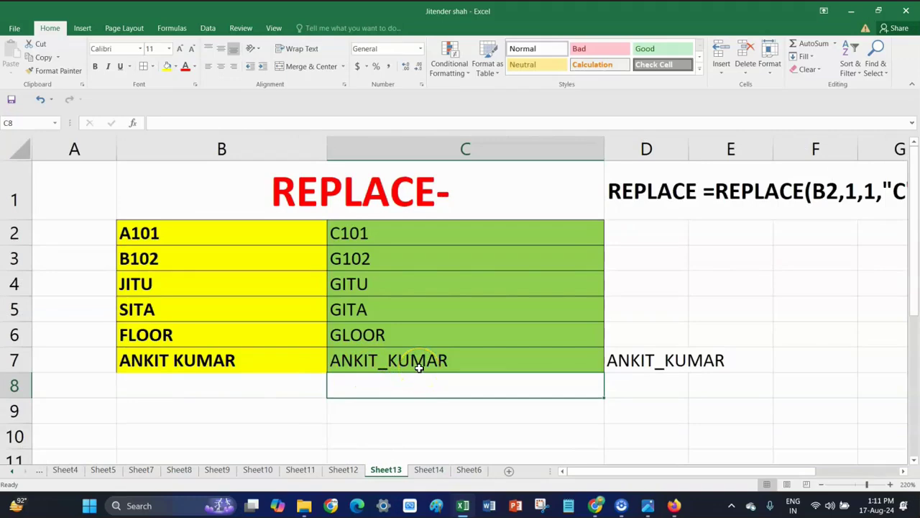
left_click(418, 469)
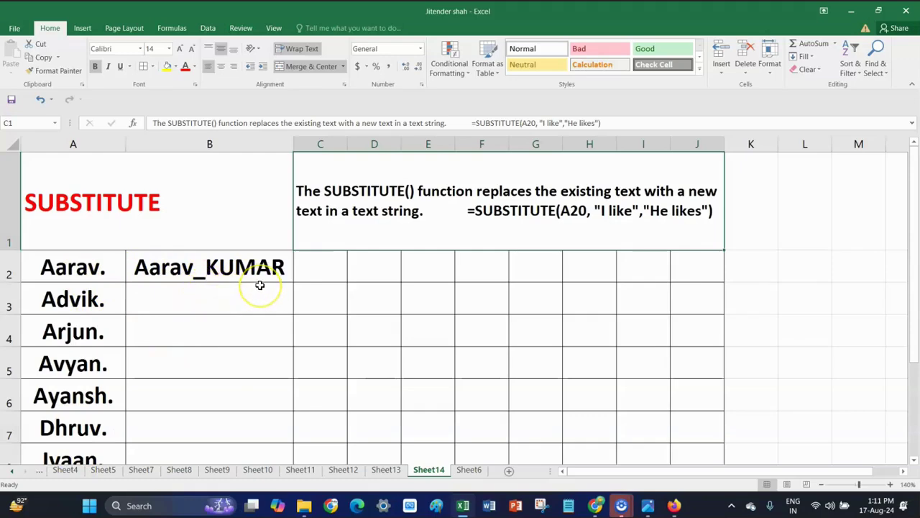
double_click(108, 267)
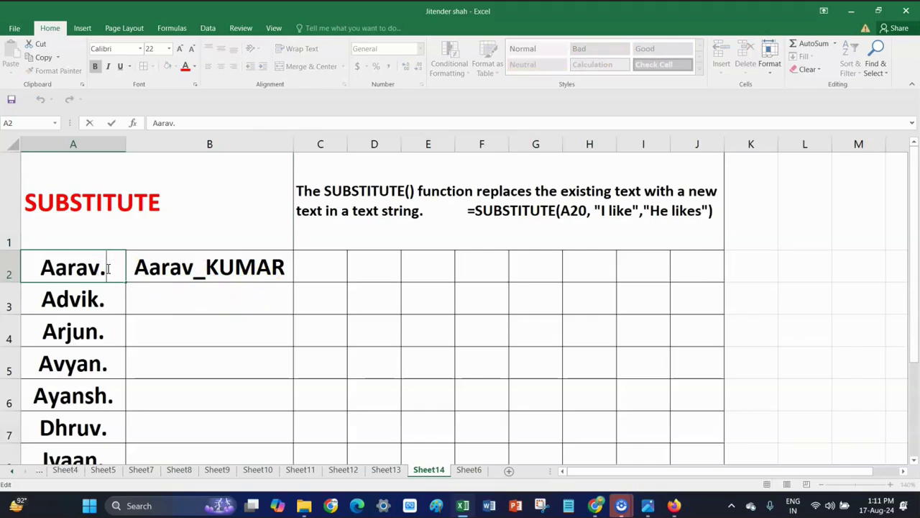
type("KUMAR")
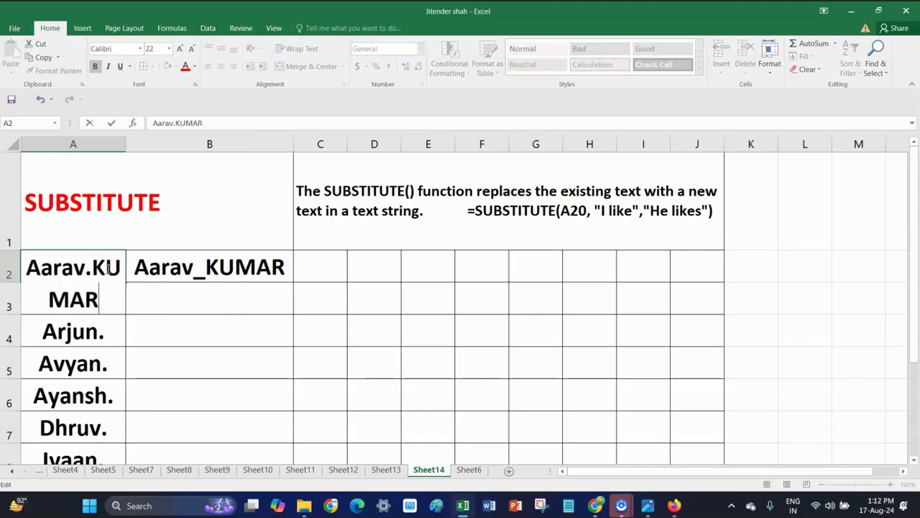
left_click(185, 225)
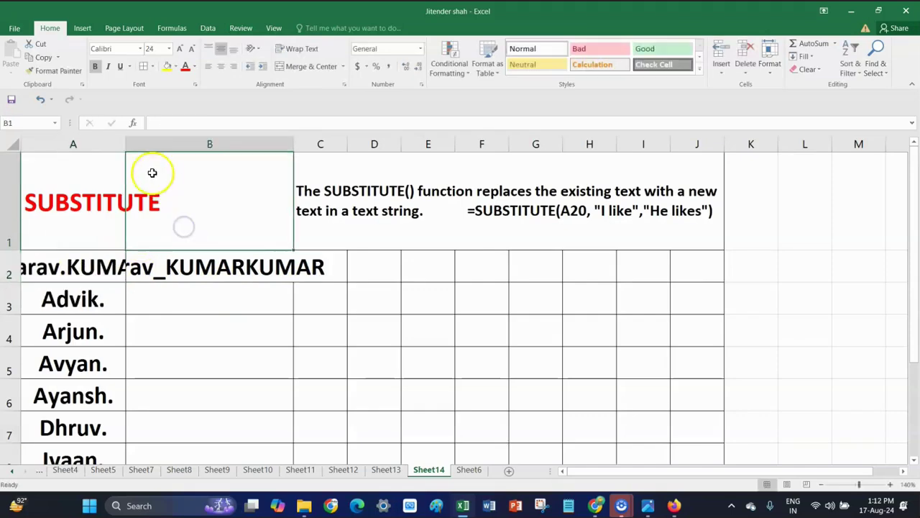
left_click_drag(130, 148, 199, 144)
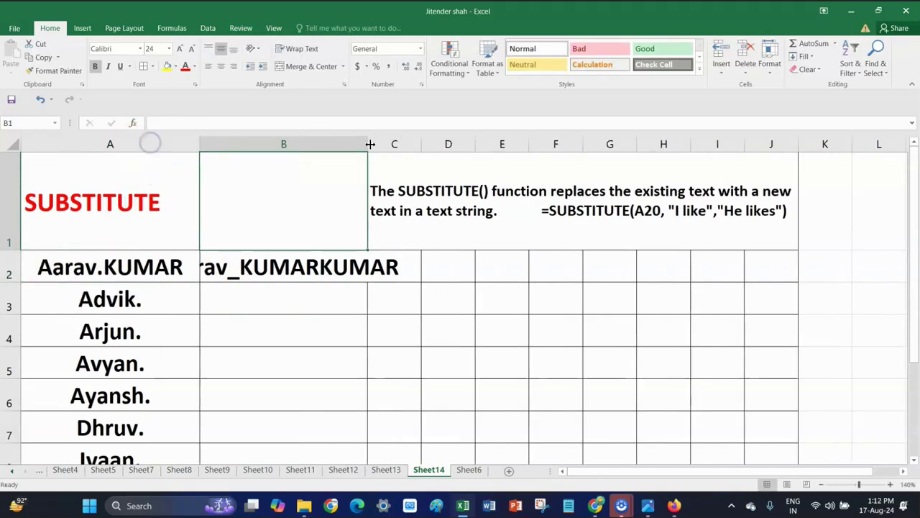
left_click_drag(369, 144, 467, 143)
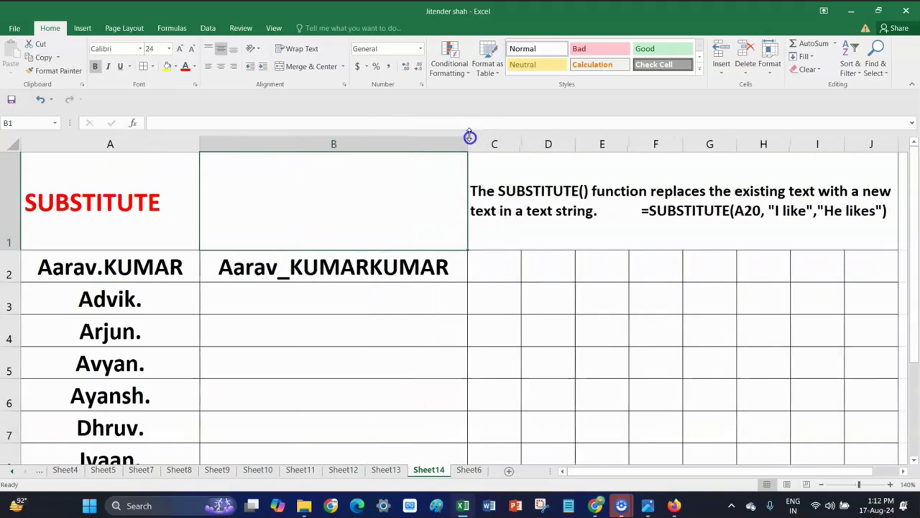
left_click(460, 269)
double_click(457, 270)
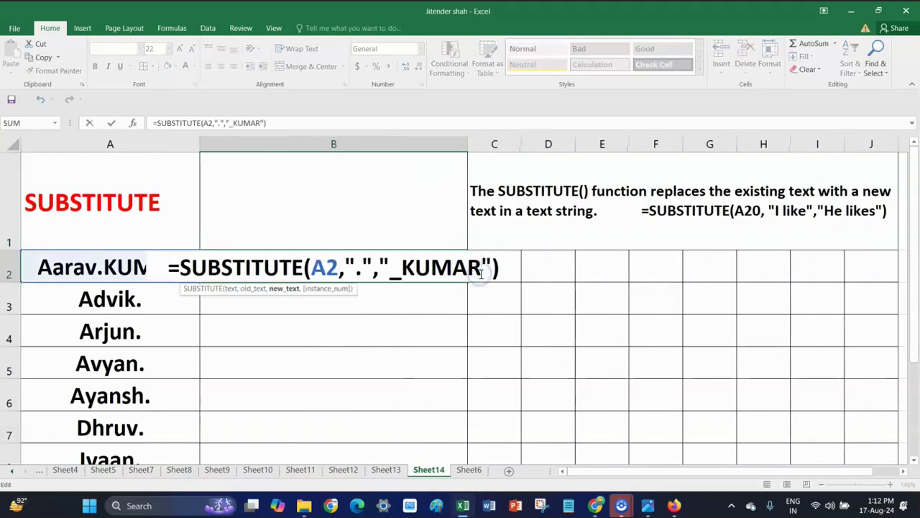
key("BackSpace")
key("BackSpace")
key("BackSpace")
key("BackSpace")
key("BackSpace")
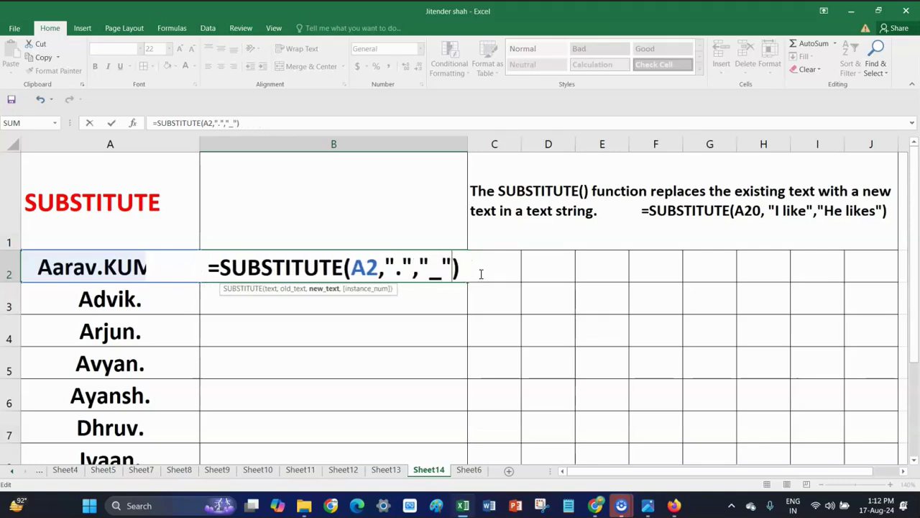
key("Return")
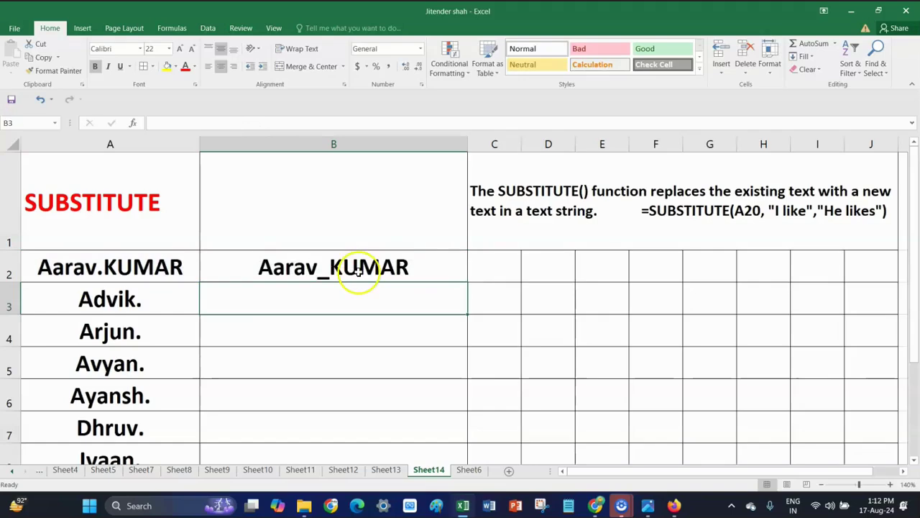
double_click(176, 304)
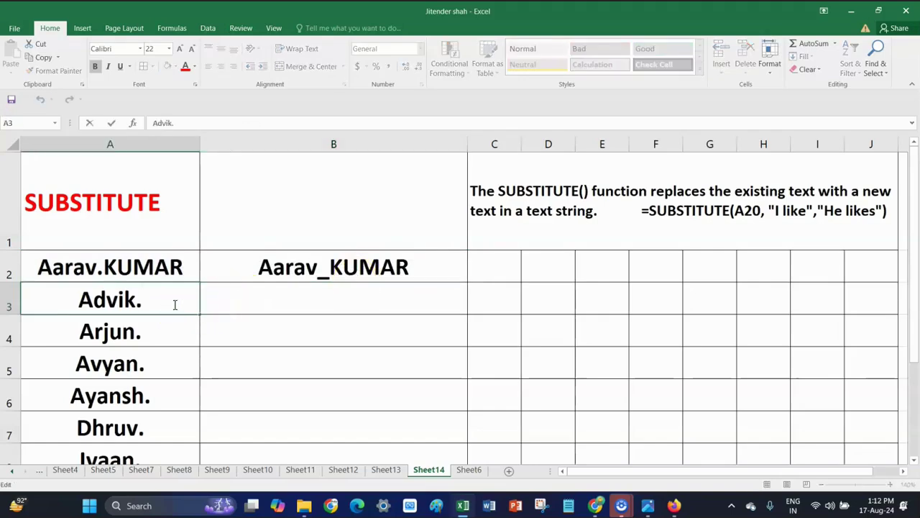
type("KUMAR")
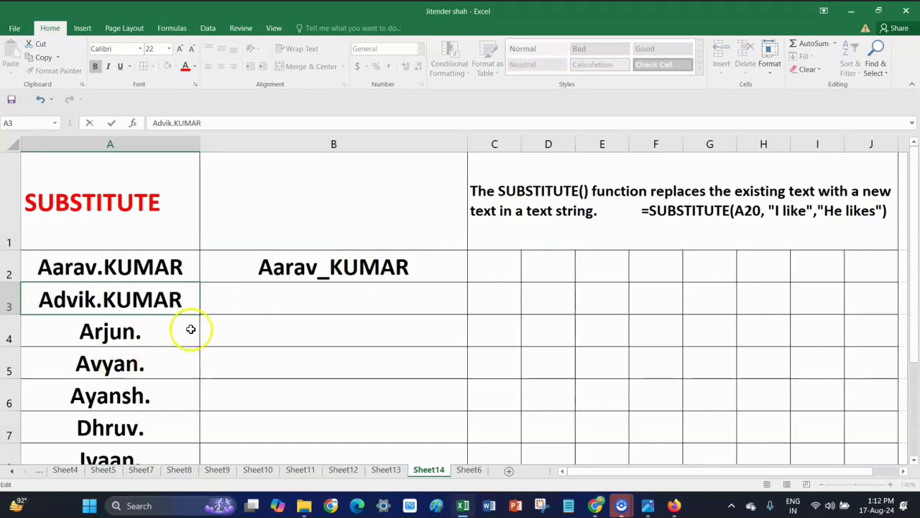
left_click(189, 329)
type("KUMAR")
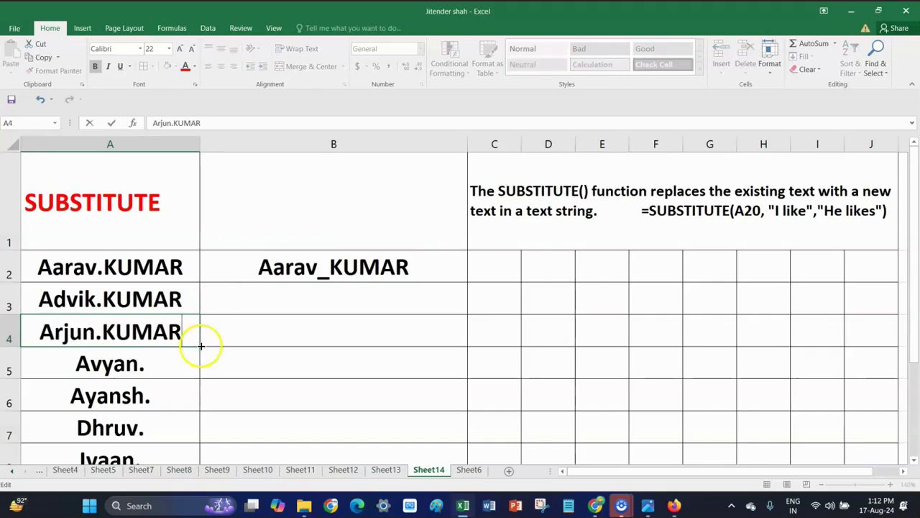
double_click(167, 359)
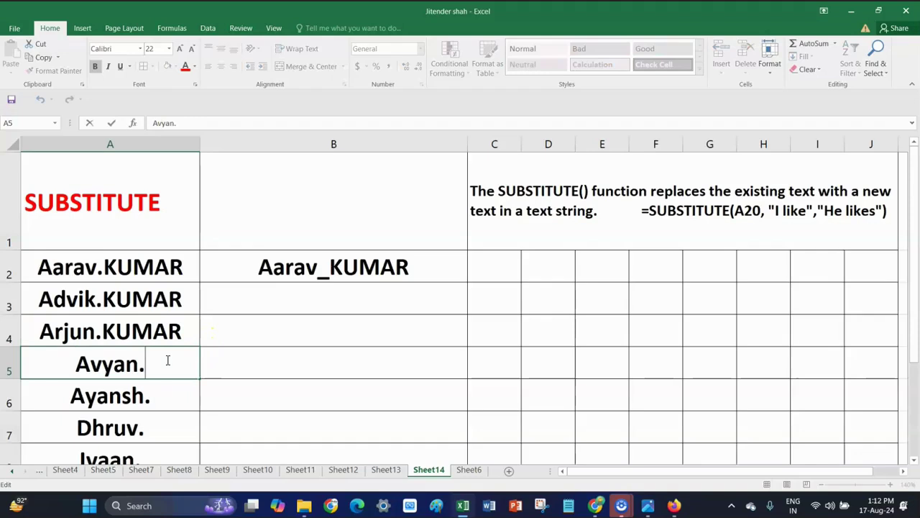
type("KUMAR")
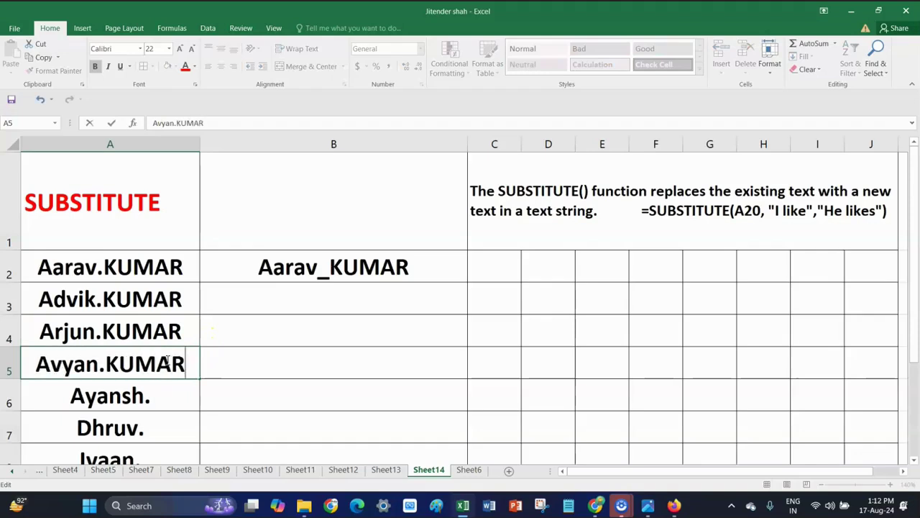
double_click(169, 397)
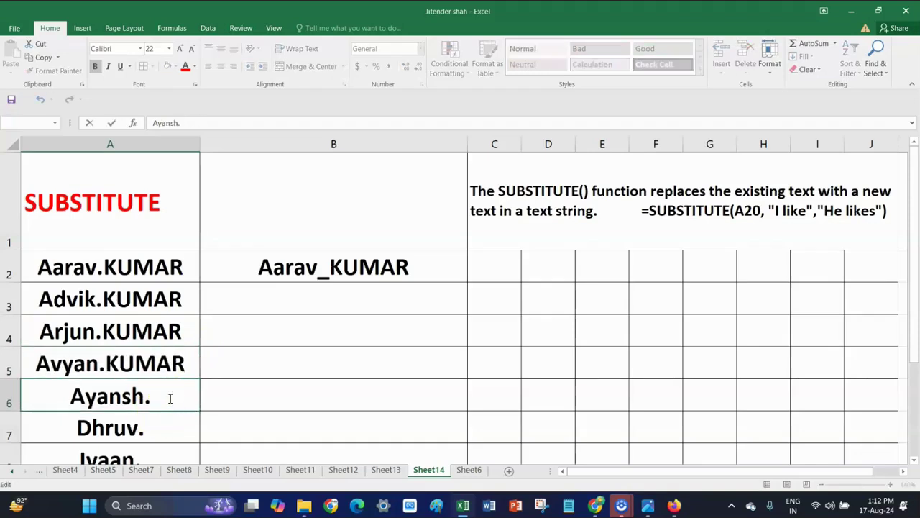
type("KUMA")
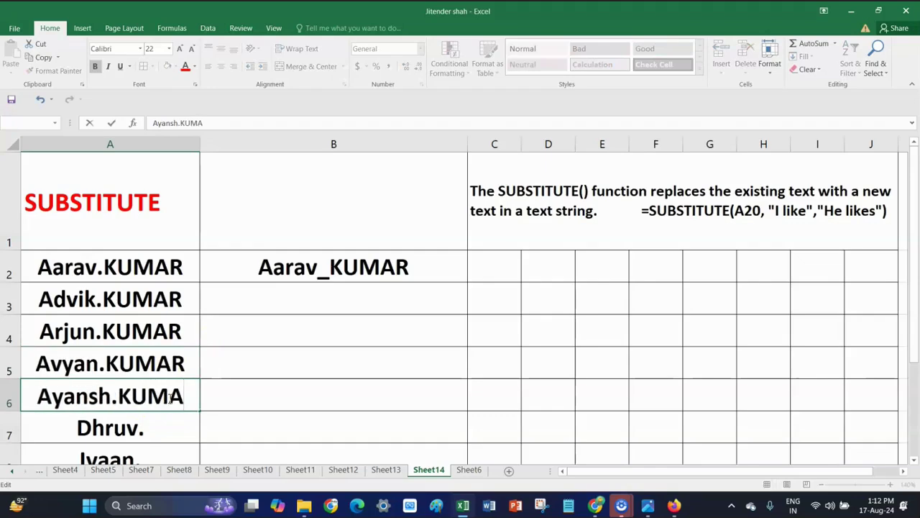
type("R")
double_click(161, 429)
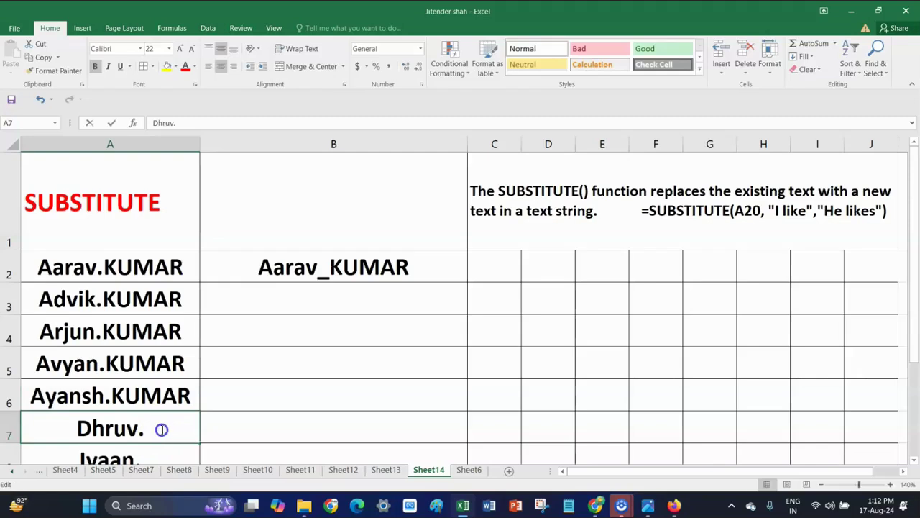
type("KUMAR")
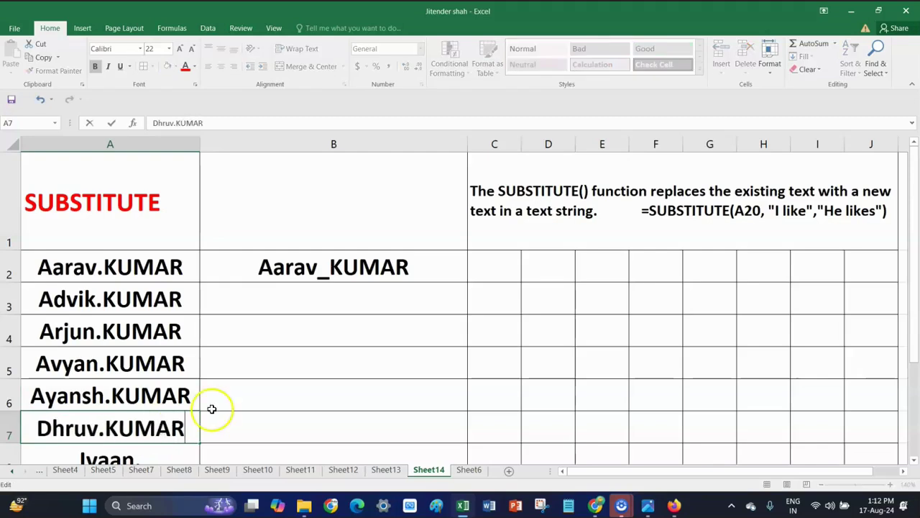
left_click(144, 454)
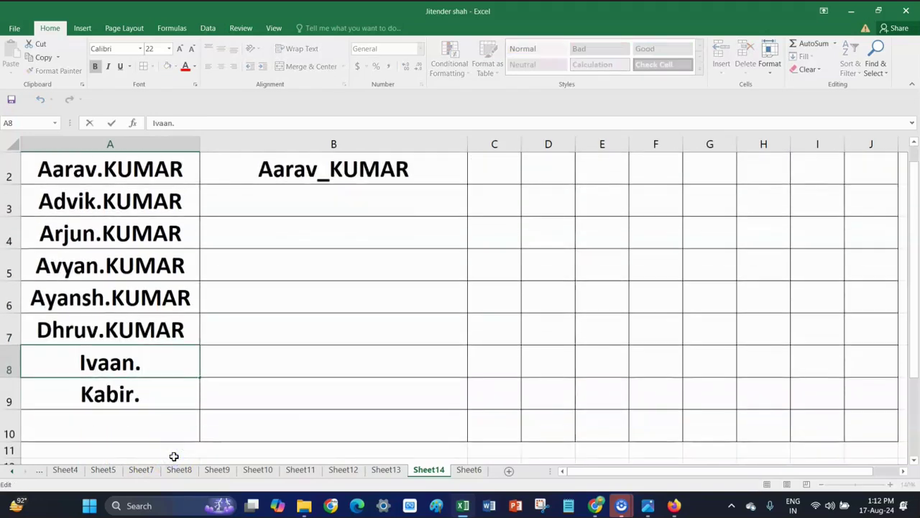
type("KUMA")
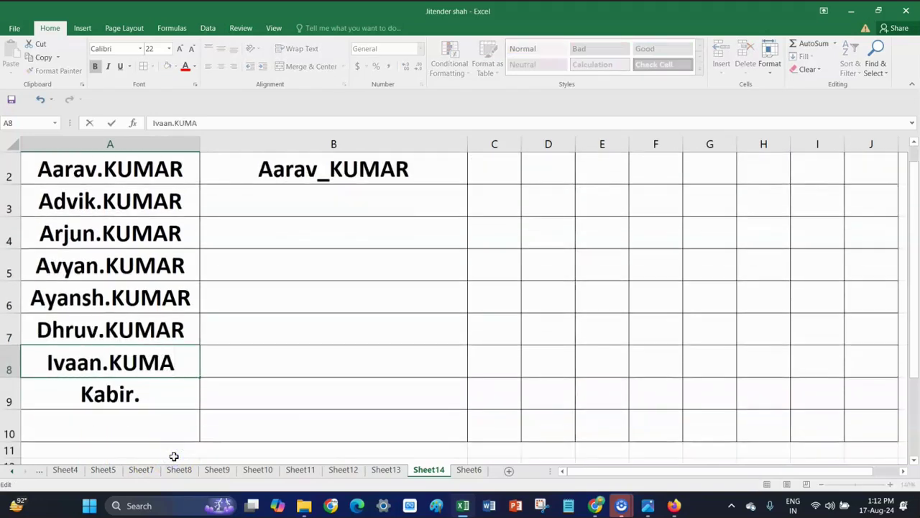
type("R")
double_click(168, 397)
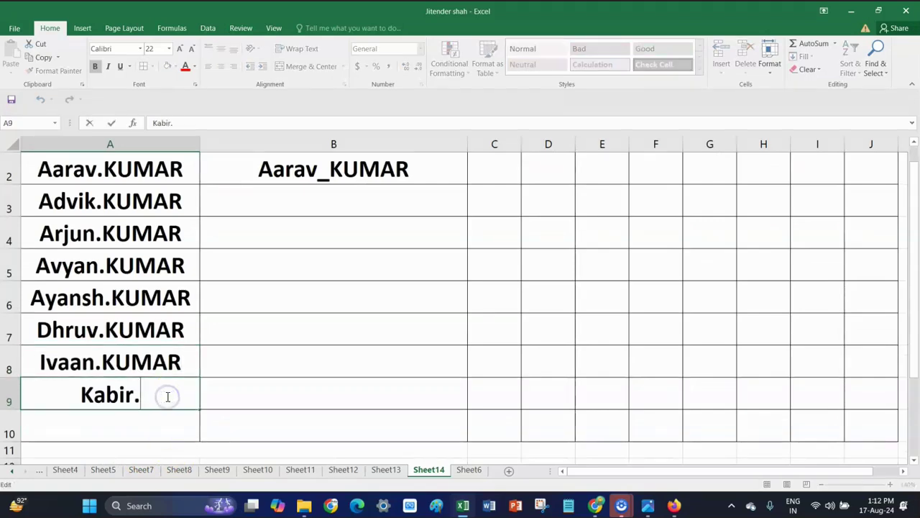
type("KUMAR")
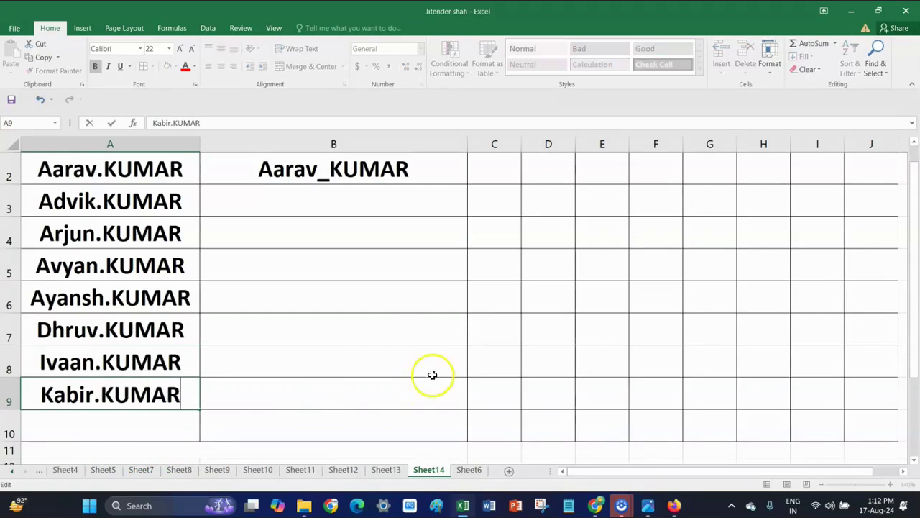
scroll(362, 360, "up", 1)
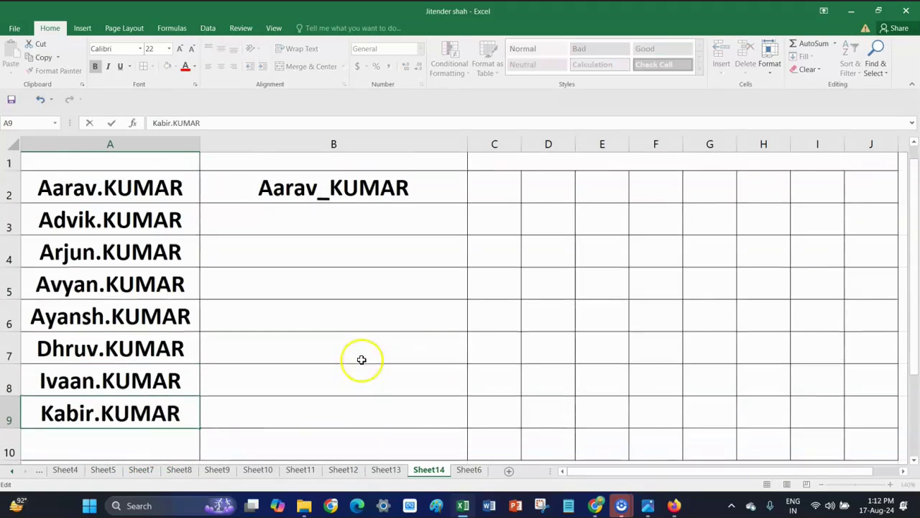
left_click(359, 358)
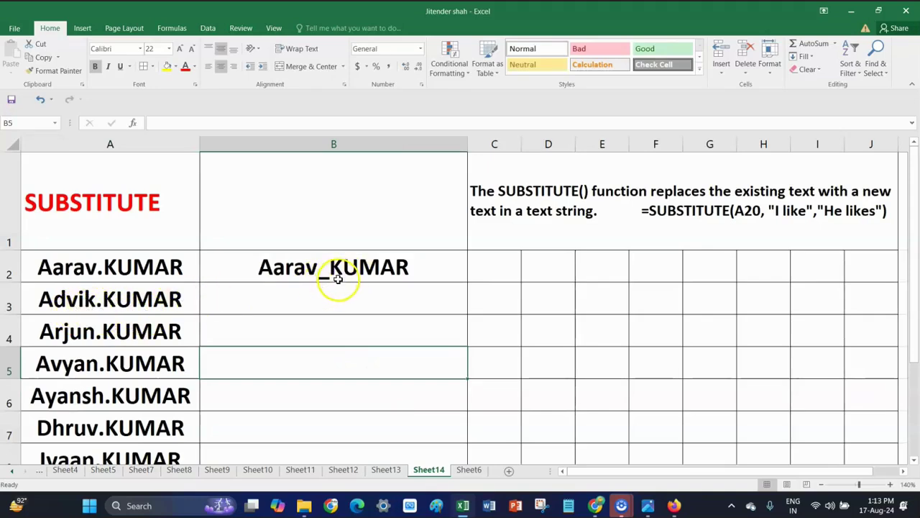
Start a =SUBSTITUTE( formula in B3 using the =SUB autocomplete list
double_click(269, 308)
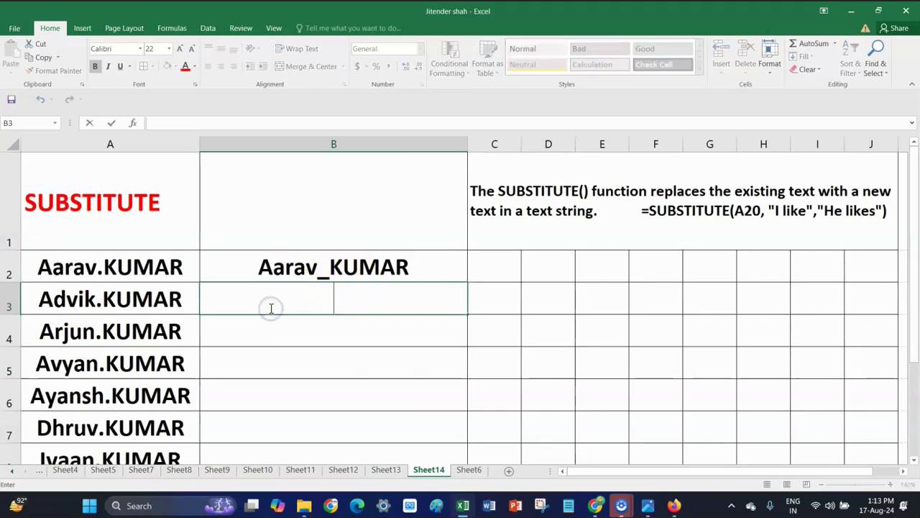
left_click(321, 363)
left_click(277, 300)
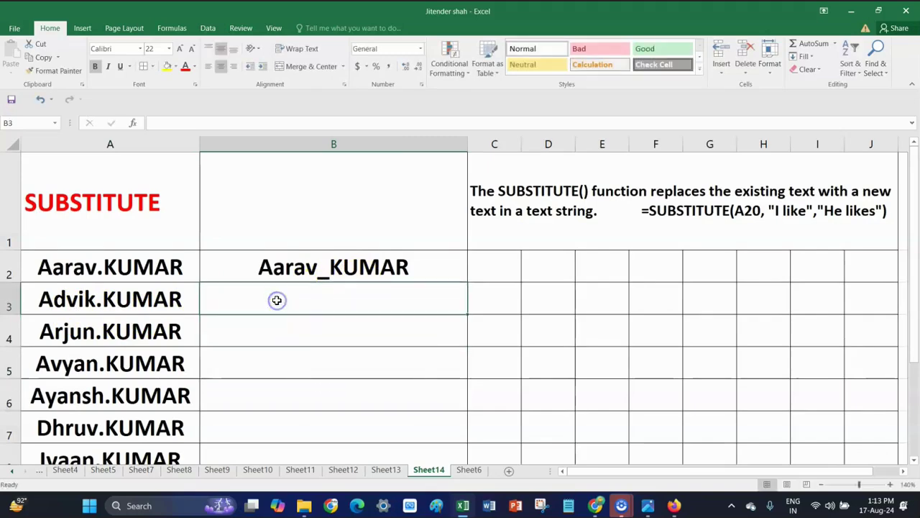
type("=")
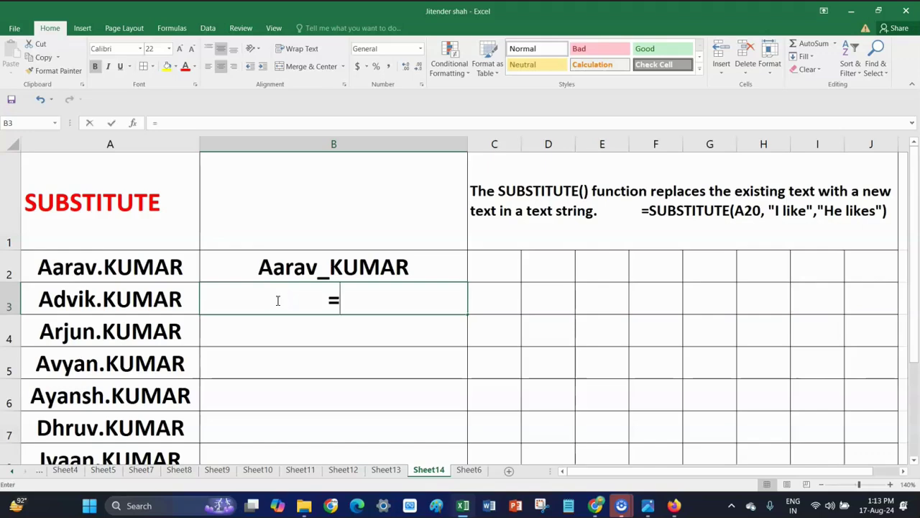
type("SUB")
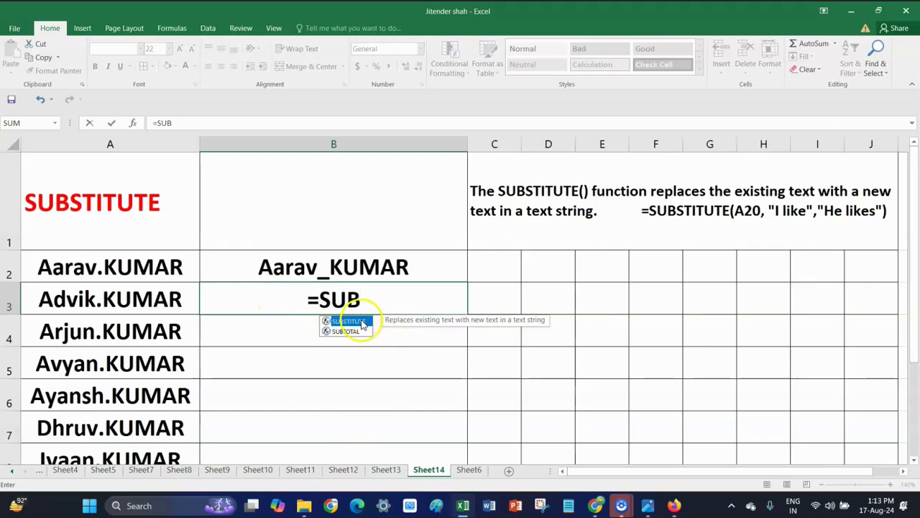
double_click(358, 321)
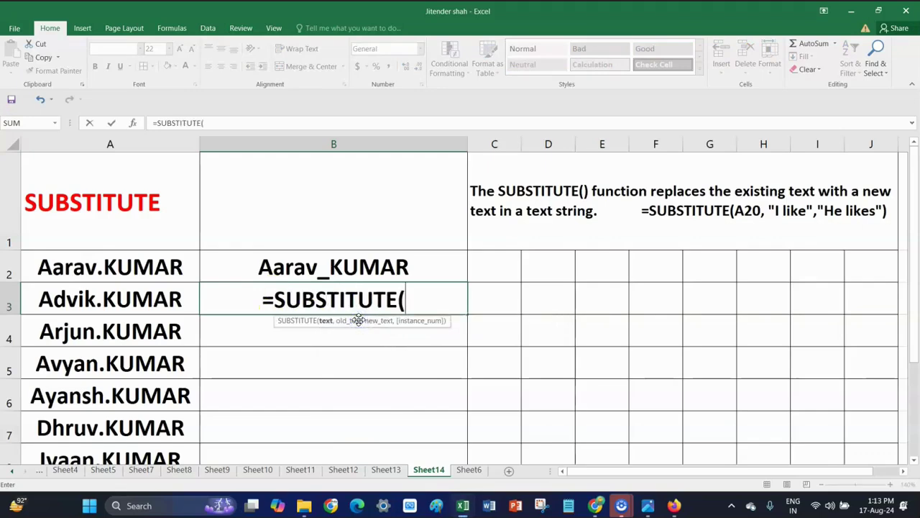